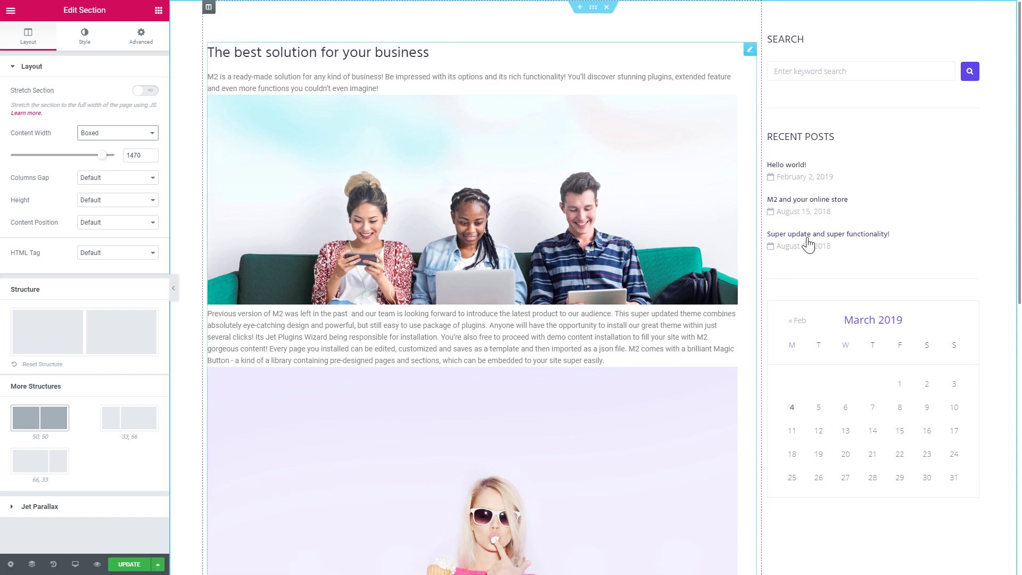
Step: From the live site's Recent Posts sidebar, open 'Super update and super functionality!' and scroll the post
{"action": "scroll", "coordinate": [809, 241], "scroll_direction": "down", "scroll_amount": 2}
{"action": "scroll", "coordinate": [811, 239], "scroll_direction": "down", "scroll_amount": 5}
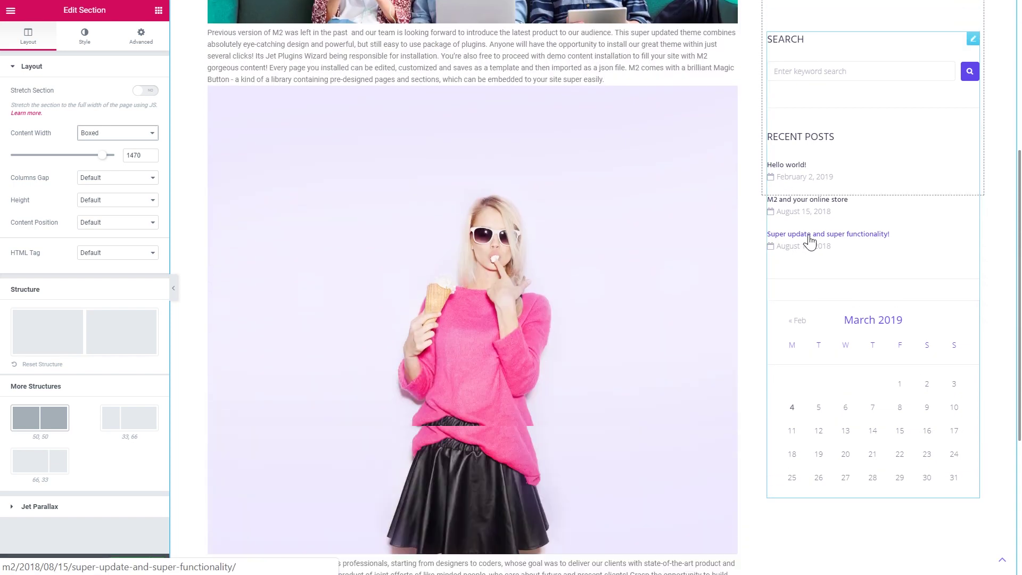
{"action": "scroll", "coordinate": [811, 240], "scroll_direction": "down", "scroll_amount": 2}
{"action": "scroll", "coordinate": [812, 270], "scroll_direction": "up", "scroll_amount": 1}
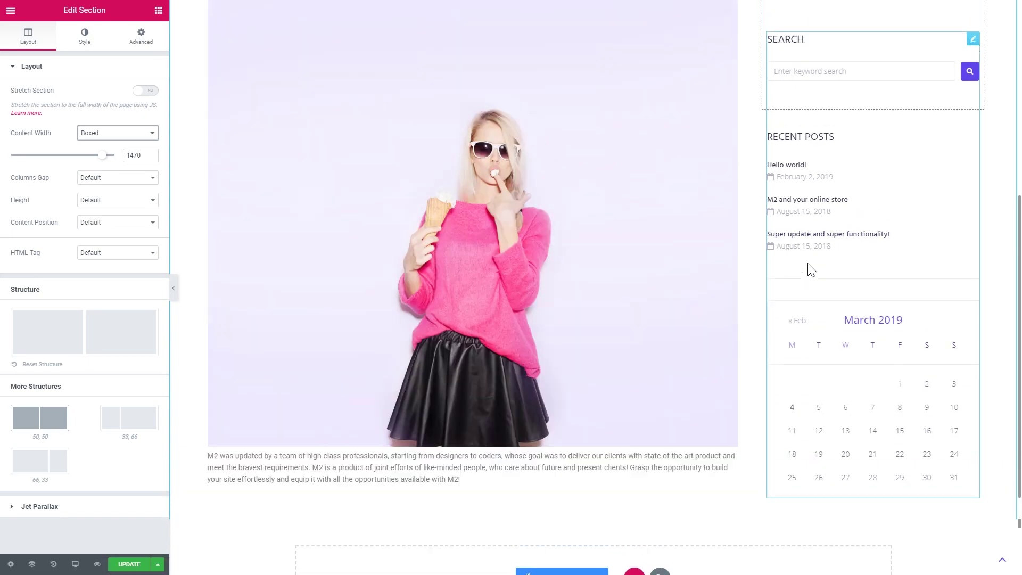
{"action": "scroll", "coordinate": [811, 270], "scroll_direction": "up", "scroll_amount": 6}
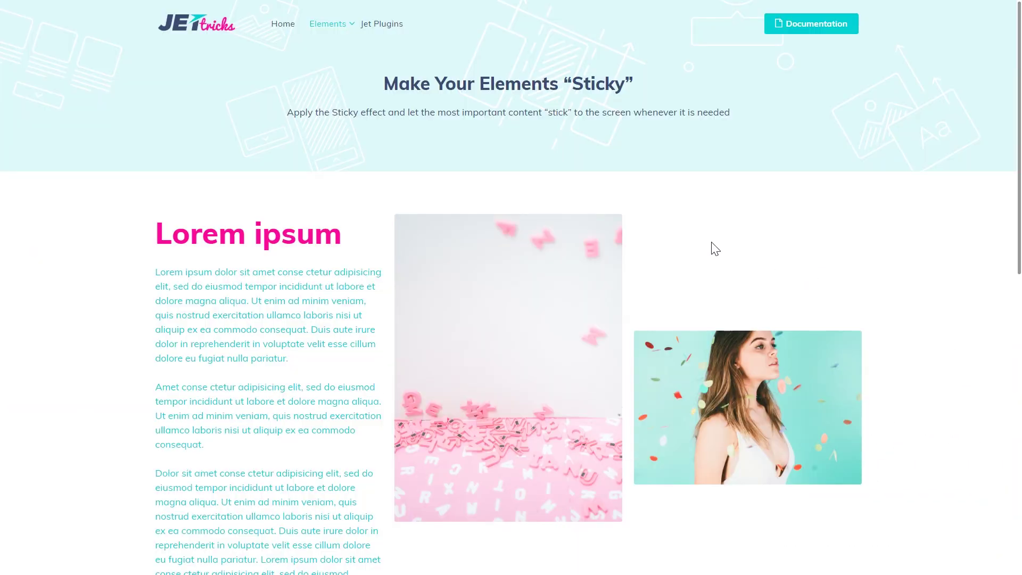
{"action": "scroll", "coordinate": [711, 242], "scroll_direction": "down", "scroll_amount": 4}
{"action": "scroll", "coordinate": [711, 241], "scroll_direction": "down", "scroll_amount": 4}
{"action": "scroll", "coordinate": [711, 242], "scroll_direction": "up", "scroll_amount": 4}
{"action": "scroll", "coordinate": [711, 242], "scroll_direction": "up", "scroll_amount": 5}
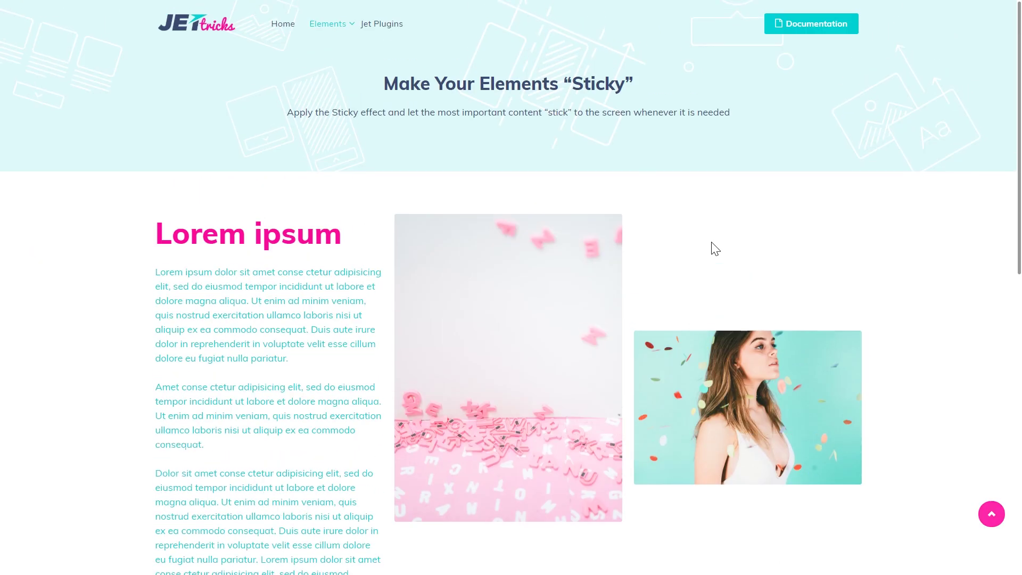
{"action": "scroll", "coordinate": [611, 278], "scroll_direction": "down", "scroll_amount": 2}
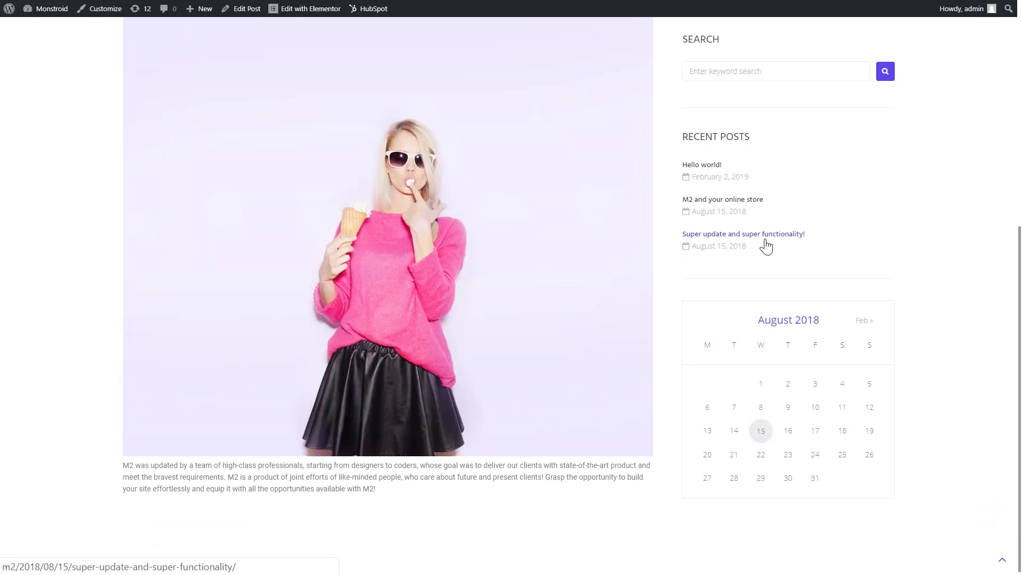
{"action": "left_click", "coordinate": [765, 240]}
{"action": "scroll", "coordinate": [779, 251], "scroll_direction": "down", "scroll_amount": 2}
{"action": "scroll", "coordinate": [773, 257], "scroll_direction": "up", "scroll_amount": 1}
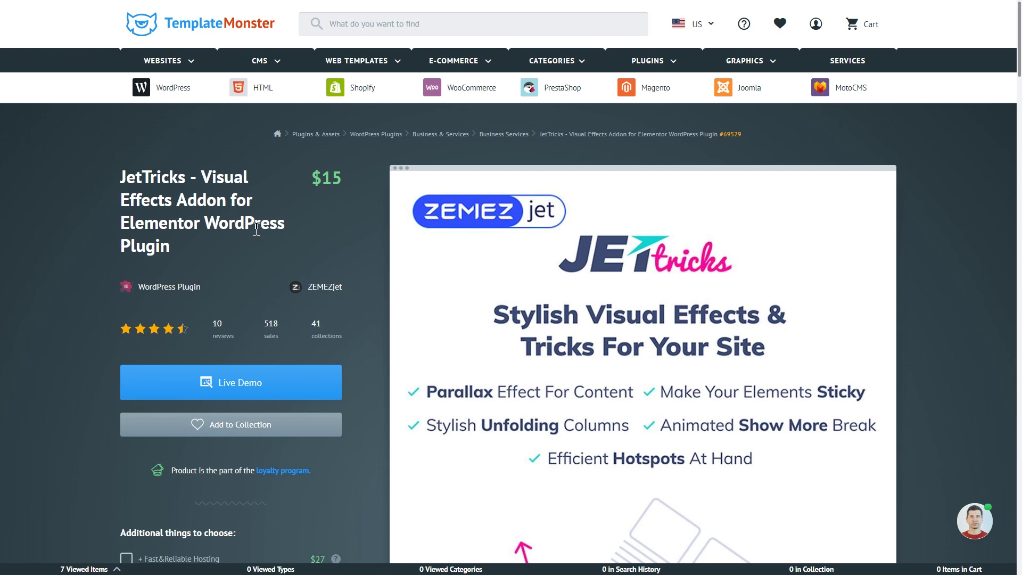
{"action": "scroll", "coordinate": [256, 228], "scroll_direction": "down", "scroll_amount": 2}
{"action": "scroll", "coordinate": [252, 227], "scroll_direction": "up", "scroll_amount": 2}
{"action": "scroll", "coordinate": [254, 227], "scroll_direction": "down", "scroll_amount": 2}
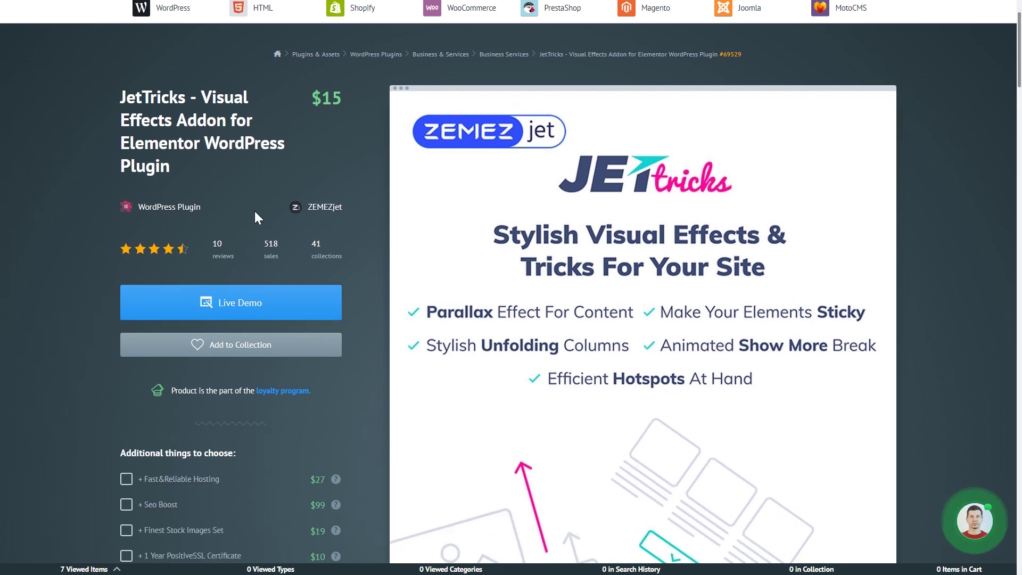
{"action": "scroll", "coordinate": [254, 211], "scroll_direction": "down", "scroll_amount": 2}
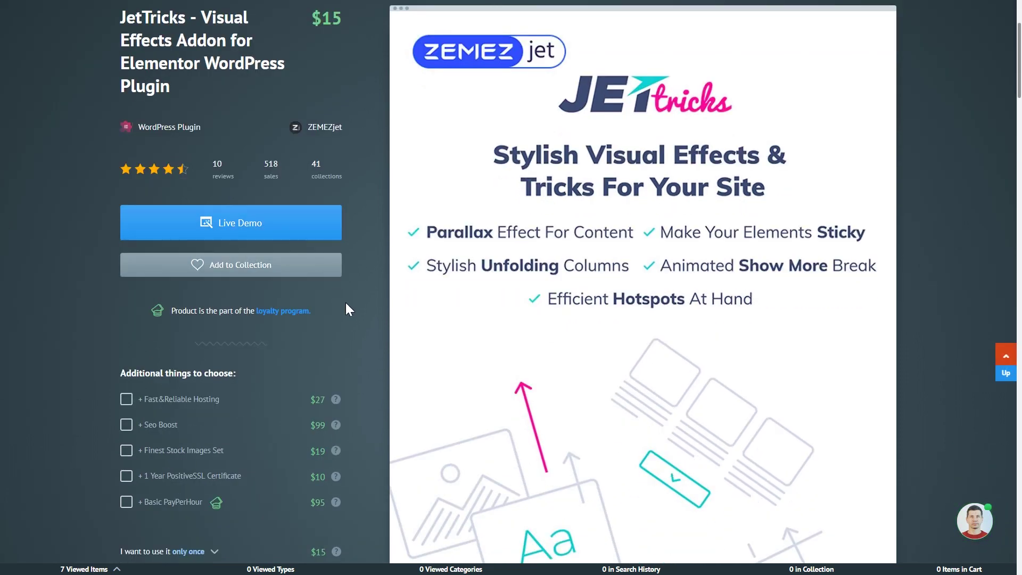
{"action": "scroll", "coordinate": [348, 292], "scroll_direction": "up", "scroll_amount": 4}
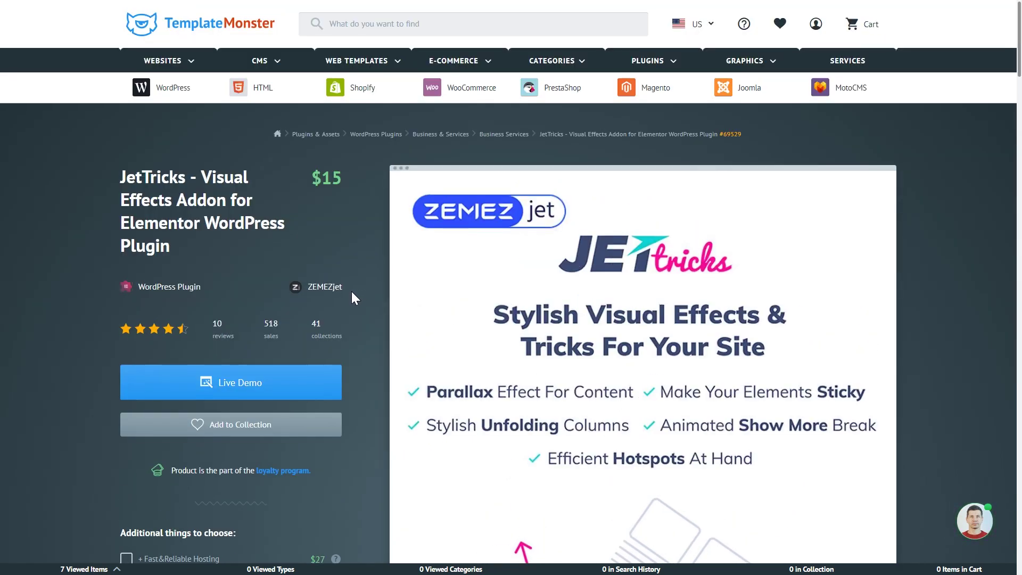
{"action": "scroll", "coordinate": [352, 291], "scroll_direction": "down", "scroll_amount": 2}
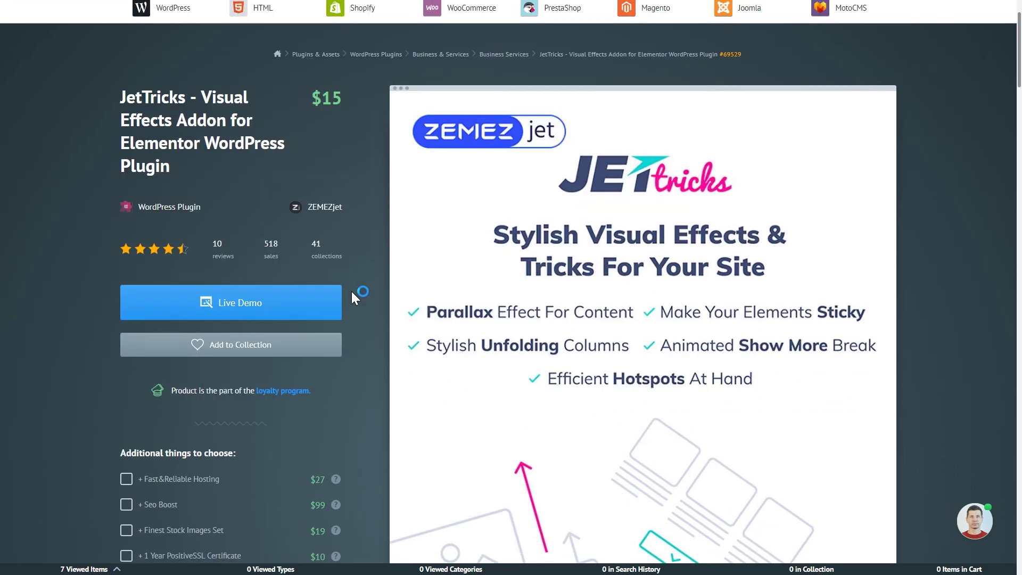
{"action": "scroll", "coordinate": [351, 291], "scroll_direction": "up", "scroll_amount": 2}
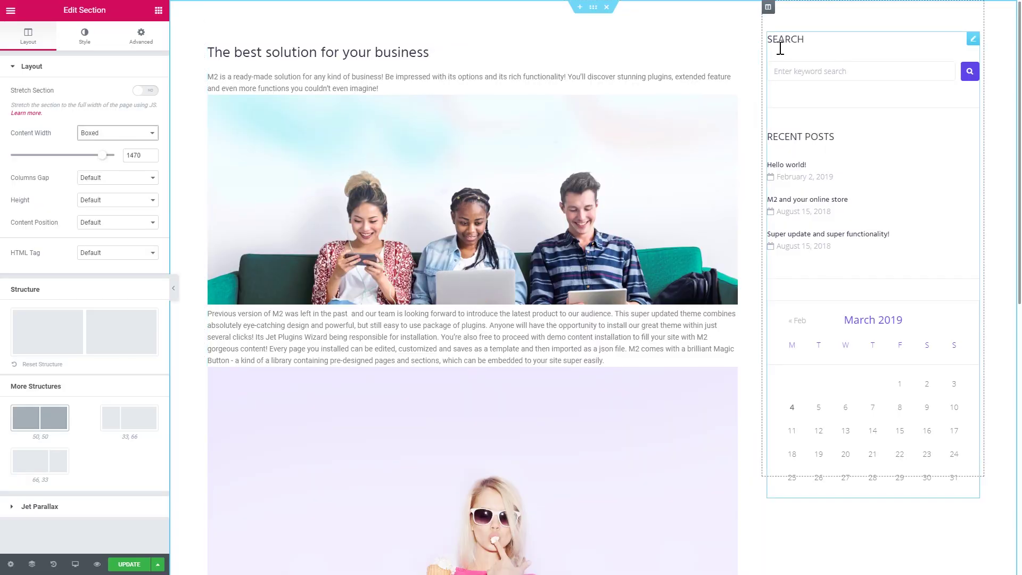
Step: Scroll the Elementor canvas up and down to inspect the blog page's sidebar
{"action": "scroll", "coordinate": [820, 214], "scroll_direction": "down", "scroll_amount": 2}
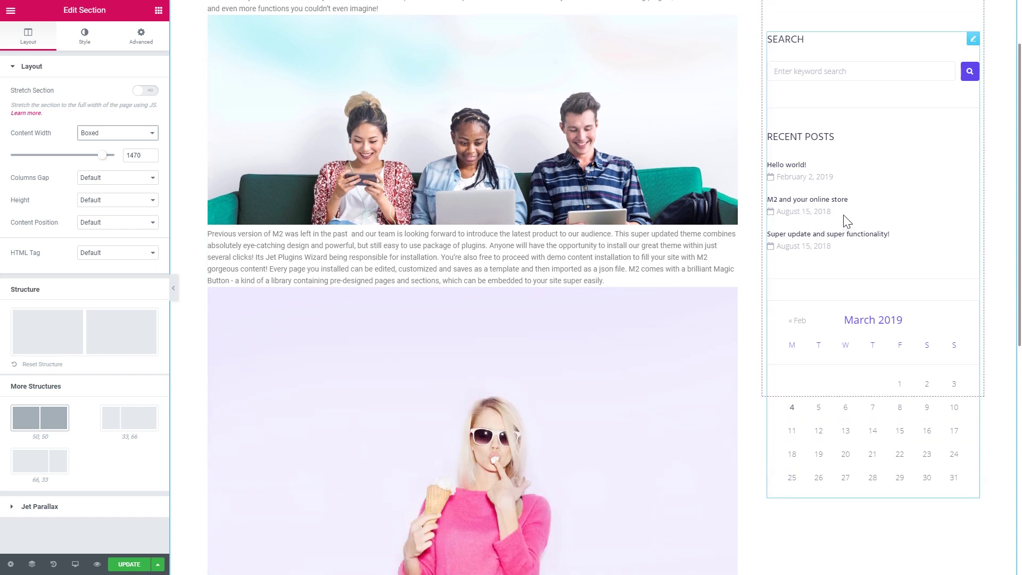
{"action": "scroll", "coordinate": [846, 222], "scroll_direction": "down", "scroll_amount": 5}
{"action": "scroll", "coordinate": [847, 221], "scroll_direction": "down", "scroll_amount": 2}
{"action": "scroll", "coordinate": [825, 239], "scroll_direction": "up", "scroll_amount": 6}
{"action": "scroll", "coordinate": [830, 213], "scroll_direction": "up", "scroll_amount": 3}
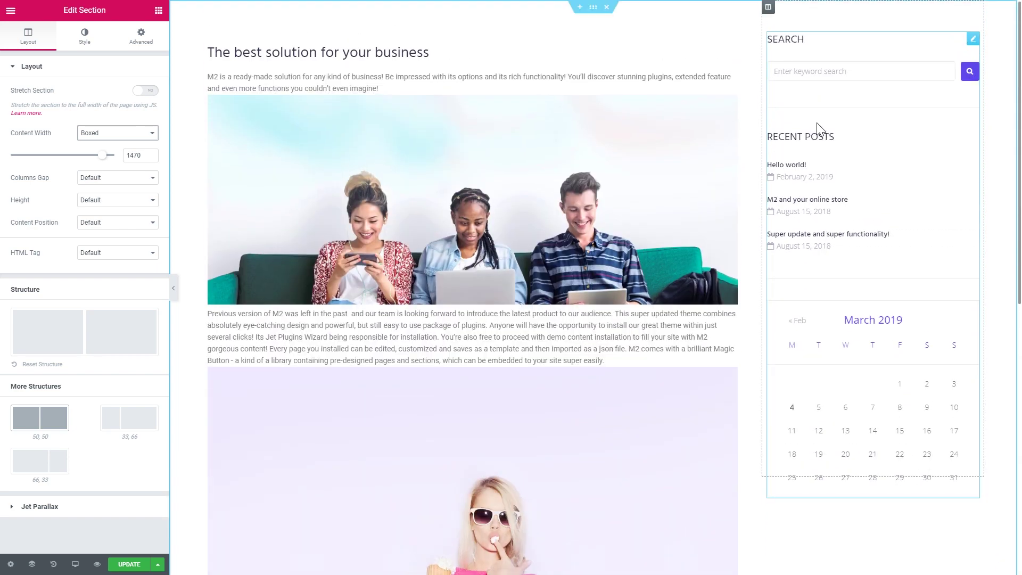
{"action": "scroll", "coordinate": [858, 182], "scroll_direction": "down", "scroll_amount": 3}
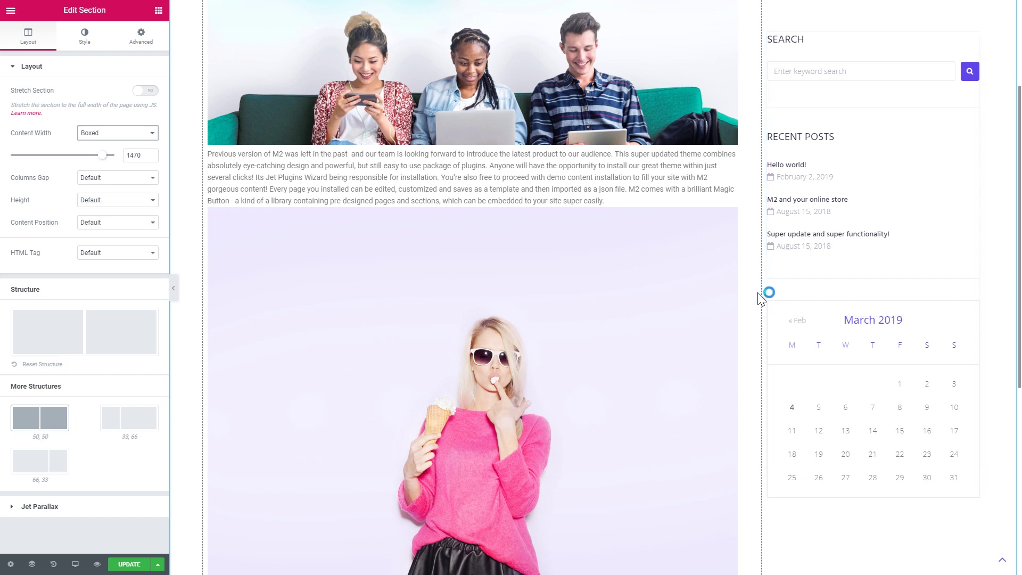
{"action": "scroll", "coordinate": [835, 318], "scroll_direction": "up", "scroll_amount": 3}
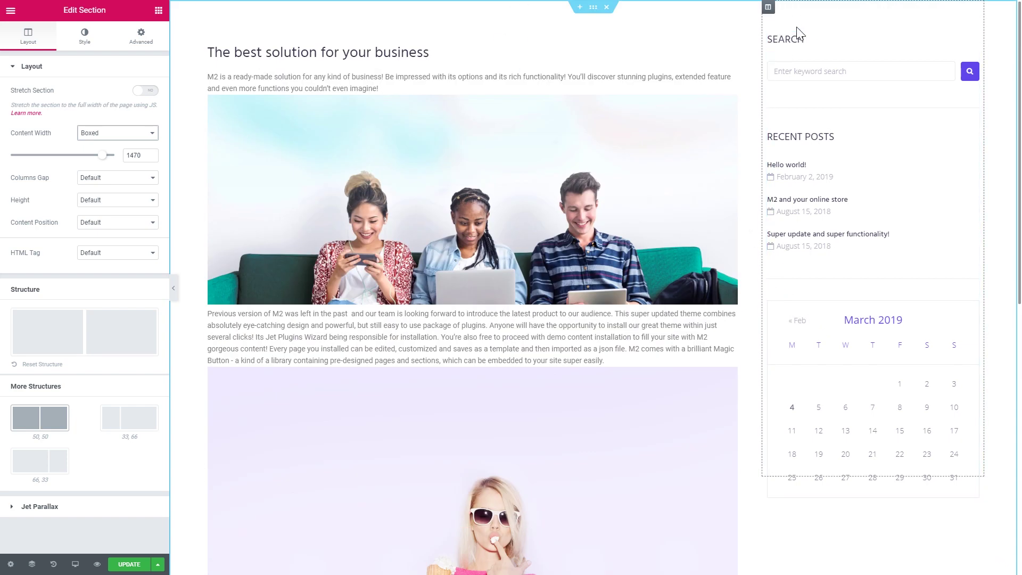
{"action": "scroll", "coordinate": [813, 160], "scroll_direction": "down", "scroll_amount": 3}
{"action": "scroll", "coordinate": [814, 185], "scroll_direction": "down", "scroll_amount": 4}
{"action": "scroll", "coordinate": [814, 266], "scroll_direction": "down", "scroll_amount": 2}
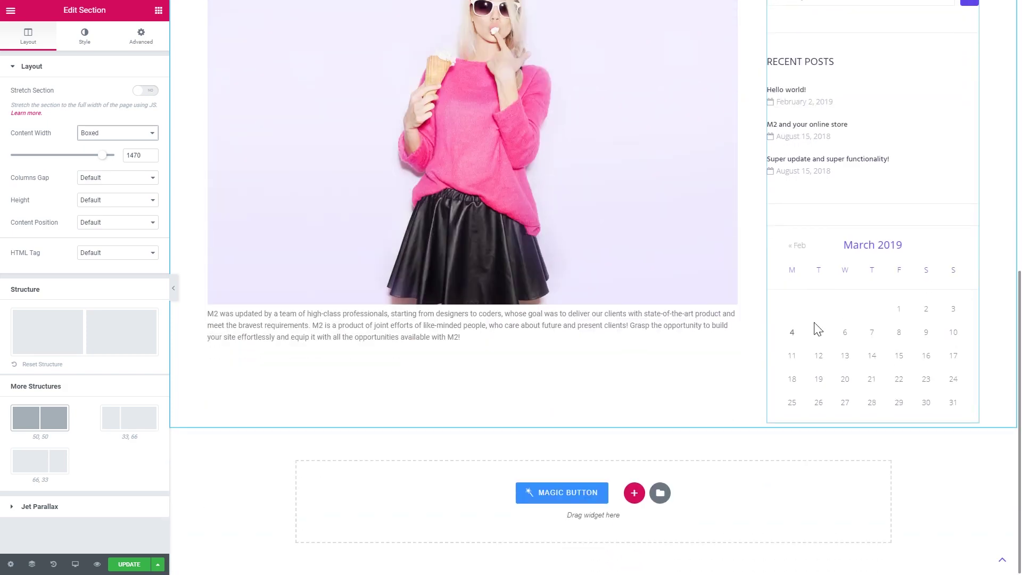
{"action": "scroll", "coordinate": [817, 323], "scroll_direction": "up", "scroll_amount": 4}
{"action": "scroll", "coordinate": [818, 324], "scroll_direction": "down", "scroll_amount": 4}
{"action": "scroll", "coordinate": [817, 323], "scroll_direction": "up", "scroll_amount": 1}
{"action": "scroll", "coordinate": [817, 324], "scroll_direction": "up", "scroll_amount": 3}
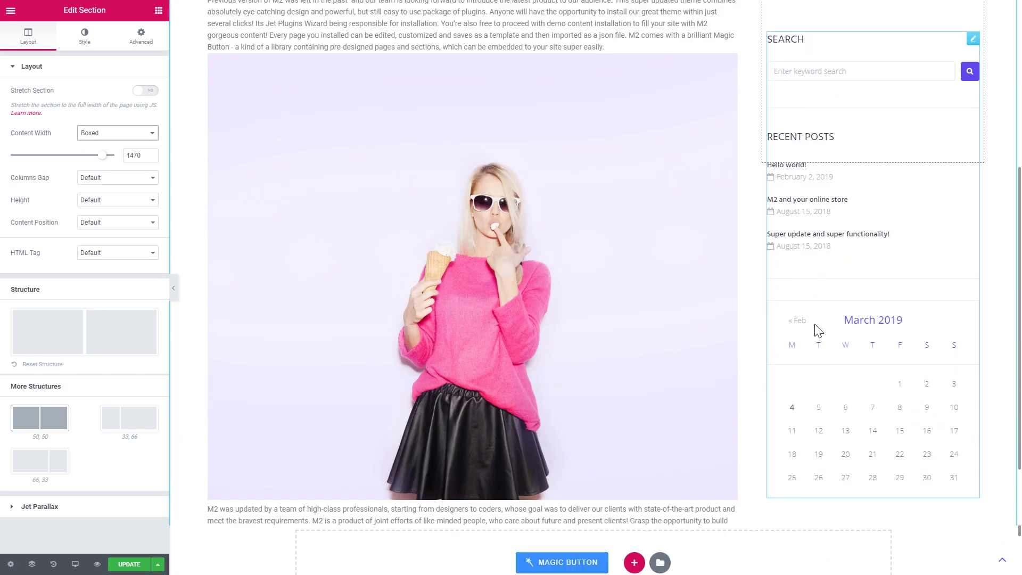
{"action": "scroll", "coordinate": [818, 327], "scroll_direction": "up", "scroll_amount": 5}
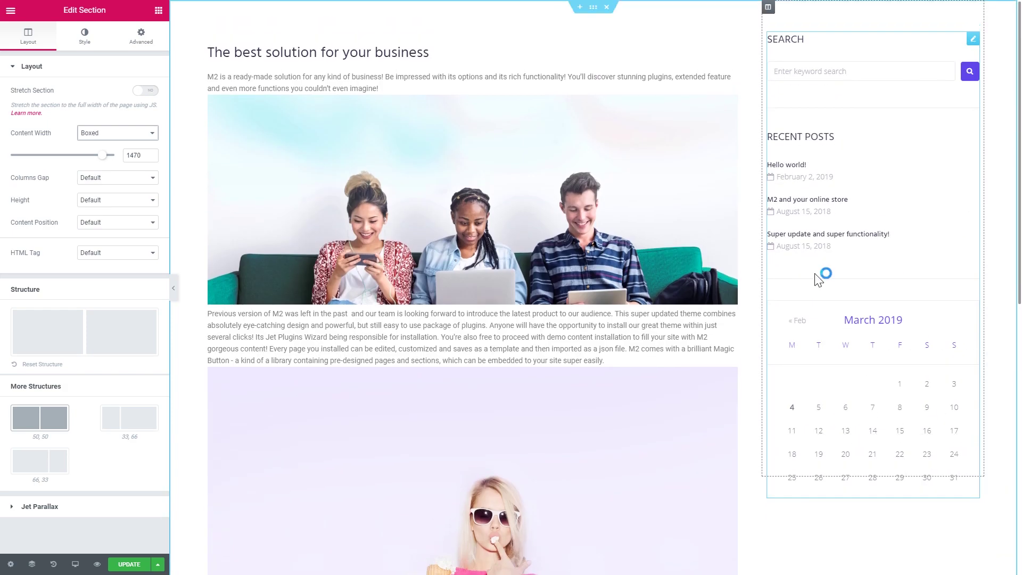
{"action": "scroll", "coordinate": [818, 280], "scroll_direction": "down", "scroll_amount": 5}
{"action": "scroll", "coordinate": [818, 280], "scroll_direction": "down", "scroll_amount": 1}
{"action": "scroll", "coordinate": [818, 281], "scroll_direction": "up", "scroll_amount": 6}
Step: Show the Elements widget list from the panel header's grid icon
{"action": "scroll", "coordinate": [862, 240], "scroll_direction": "down", "scroll_amount": 1}
{"action": "scroll", "coordinate": [862, 239], "scroll_direction": "down", "scroll_amount": 5}
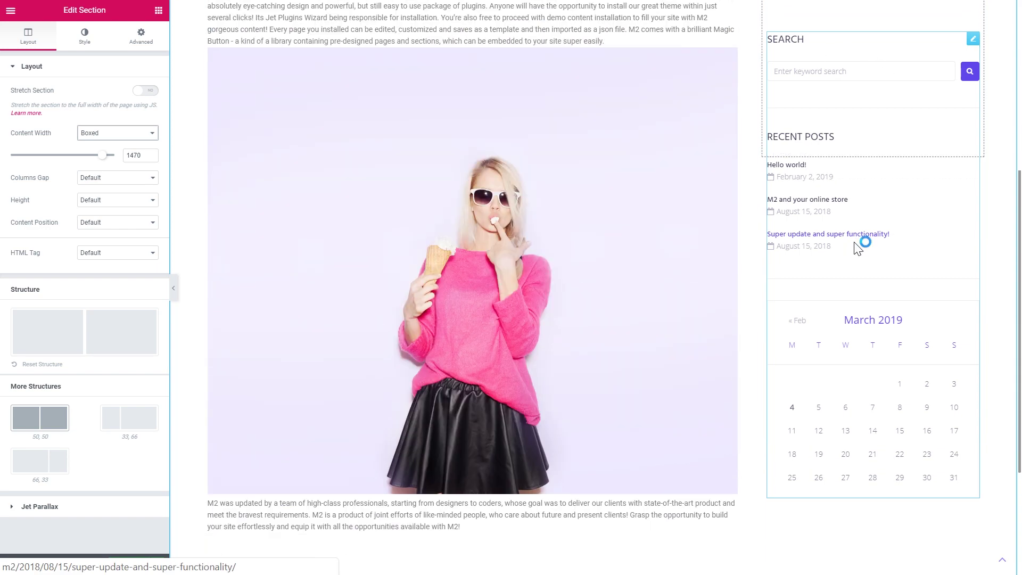
{"action": "scroll", "coordinate": [857, 245], "scroll_direction": "up", "scroll_amount": 6}
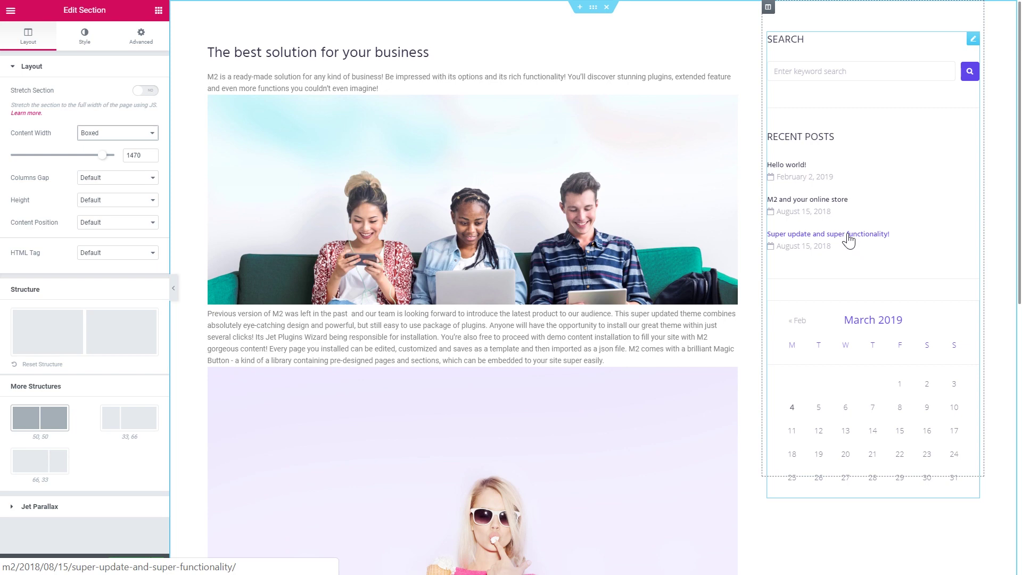
{"action": "scroll", "coordinate": [808, 175], "scroll_direction": "down", "scroll_amount": 3}
{"action": "scroll", "coordinate": [808, 174], "scroll_direction": "up", "scroll_amount": 3}
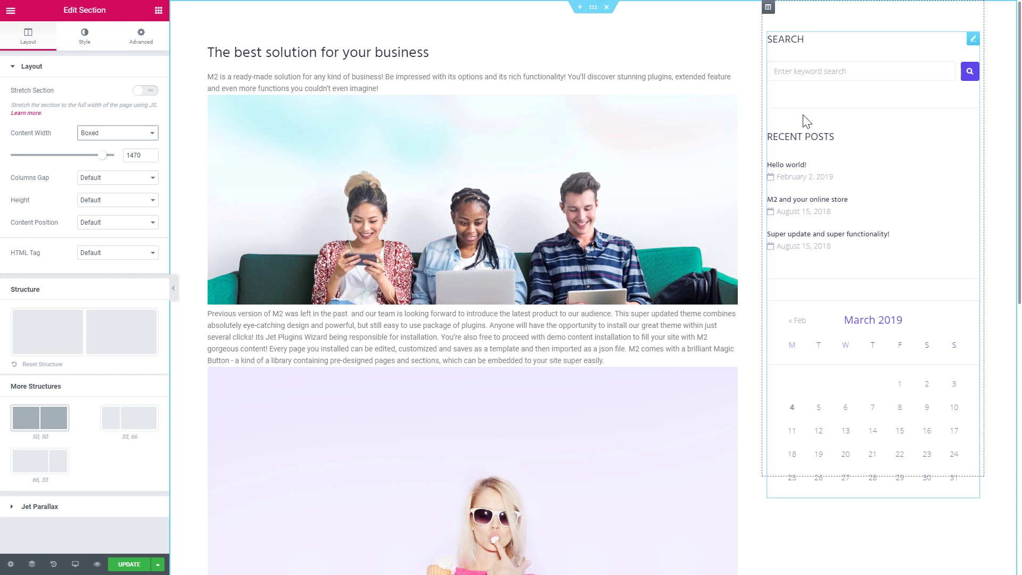
{"action": "scroll", "coordinate": [810, 117], "scroll_direction": "down", "scroll_amount": 3}
{"action": "scroll", "coordinate": [811, 128], "scroll_direction": "up", "scroll_amount": 3}
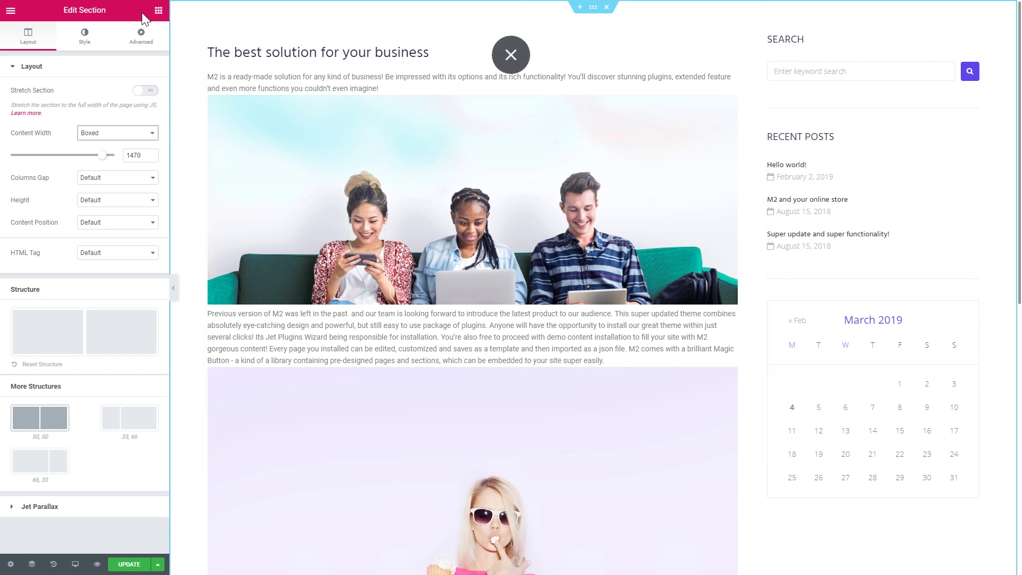
{"action": "left_click", "coordinate": [155, 16]}
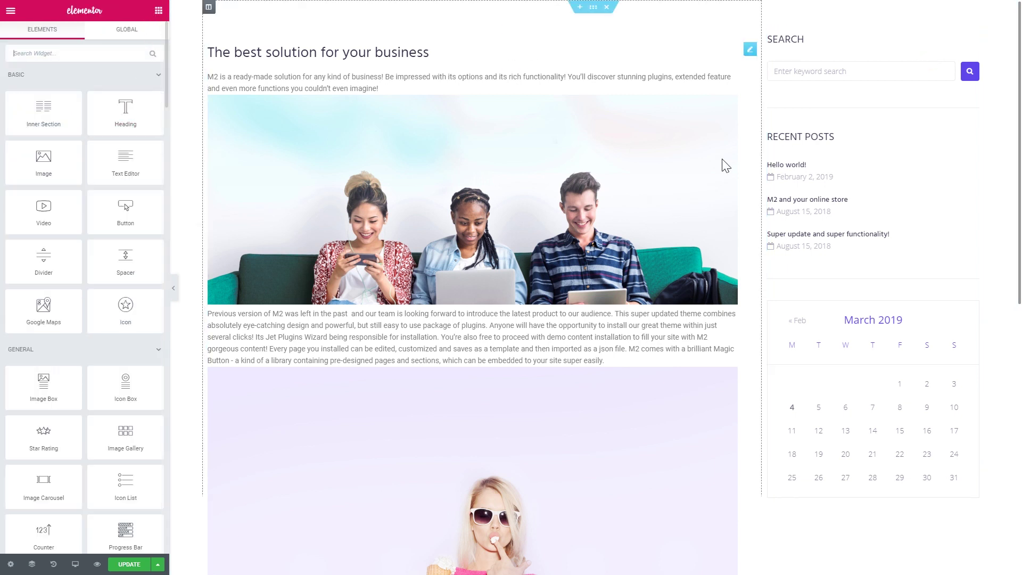
Step: Replace the right column's sidebar widget with an Image widget found by searching 'image'
{"action": "right_click", "coordinate": [973, 38]}
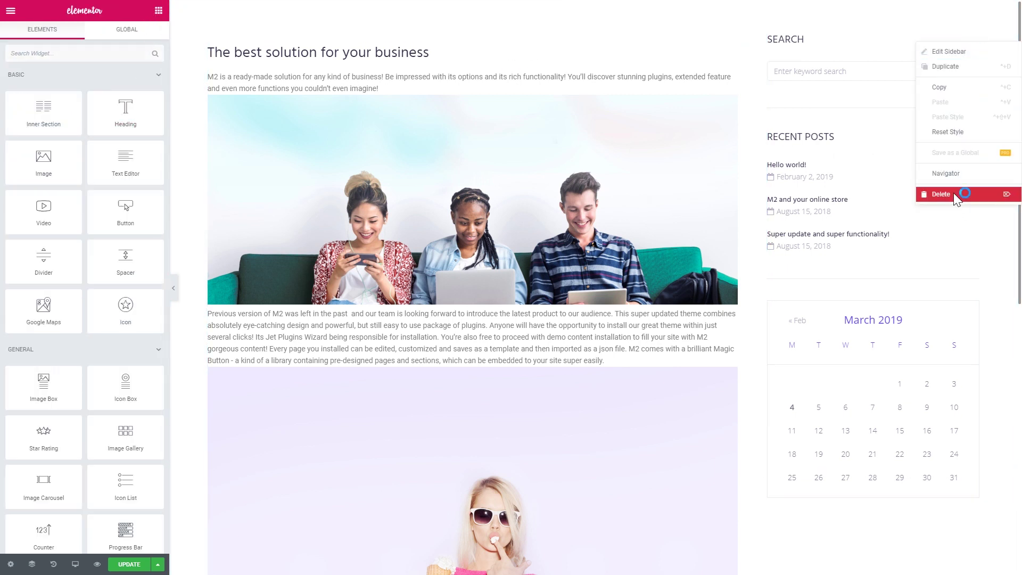
{"action": "left_click", "coordinate": [958, 192]}
{"action": "left_click", "coordinate": [49, 52]}
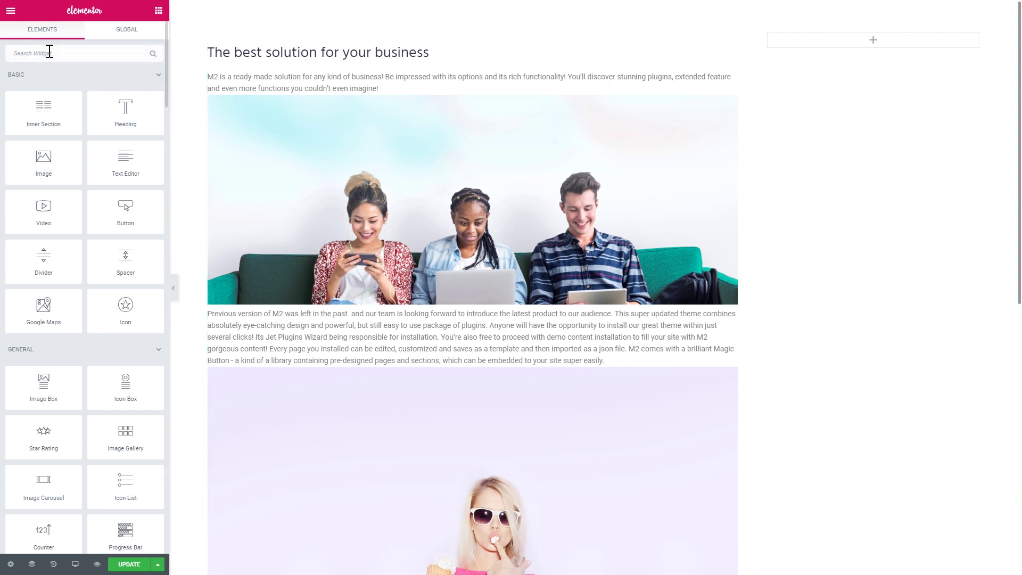
{"action": "type", "text": "image"}
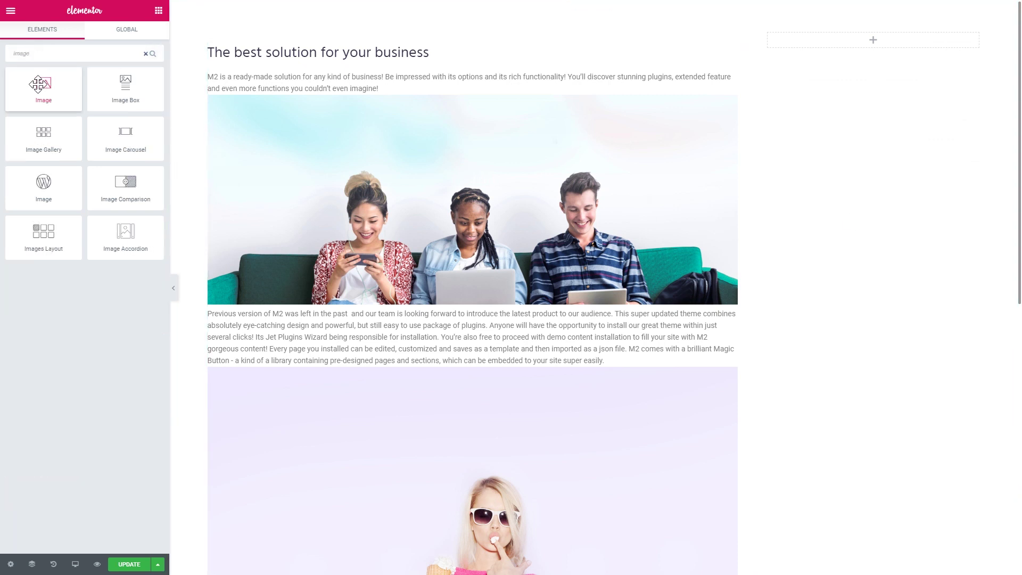
{"action": "left_click_drag", "start_coordinate": [44, 86], "coordinate": [865, 46]}
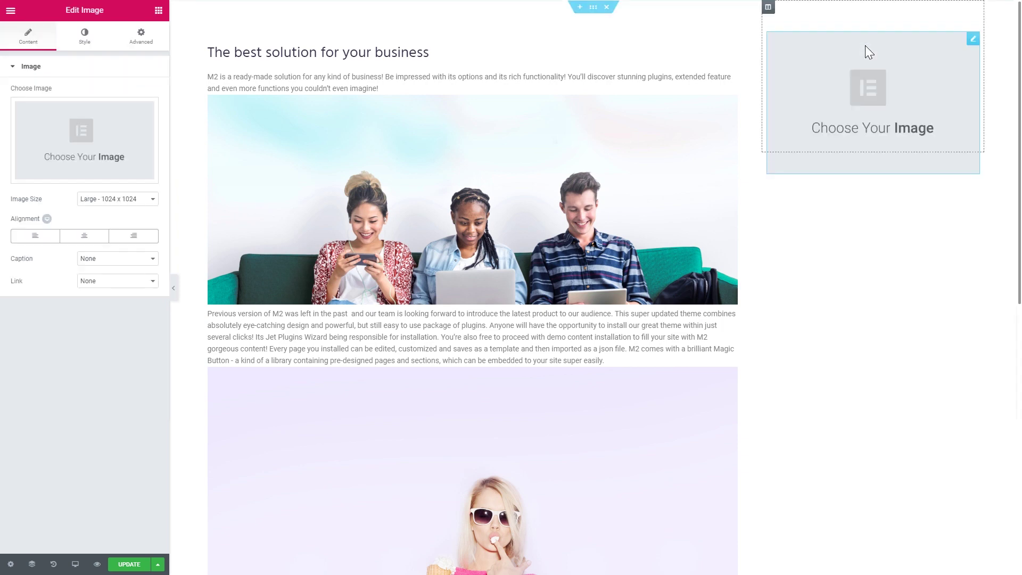
Step: Insert the purple-and-teal services-v1-1 logo from the Media Library into the Image widget
{"action": "left_click", "coordinate": [80, 155]}
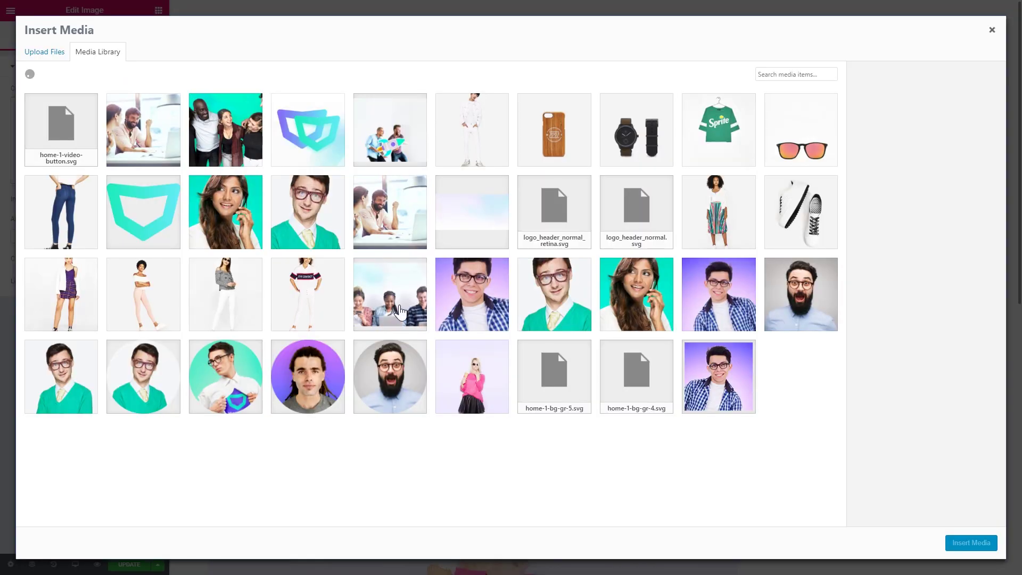
{"action": "left_click", "coordinate": [327, 122]}
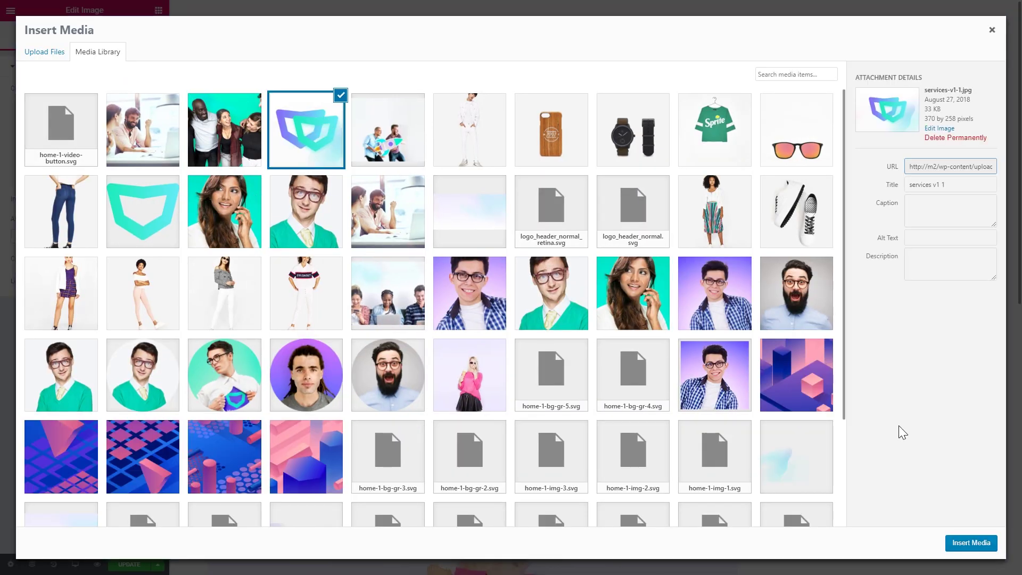
{"action": "left_click", "coordinate": [964, 543]}
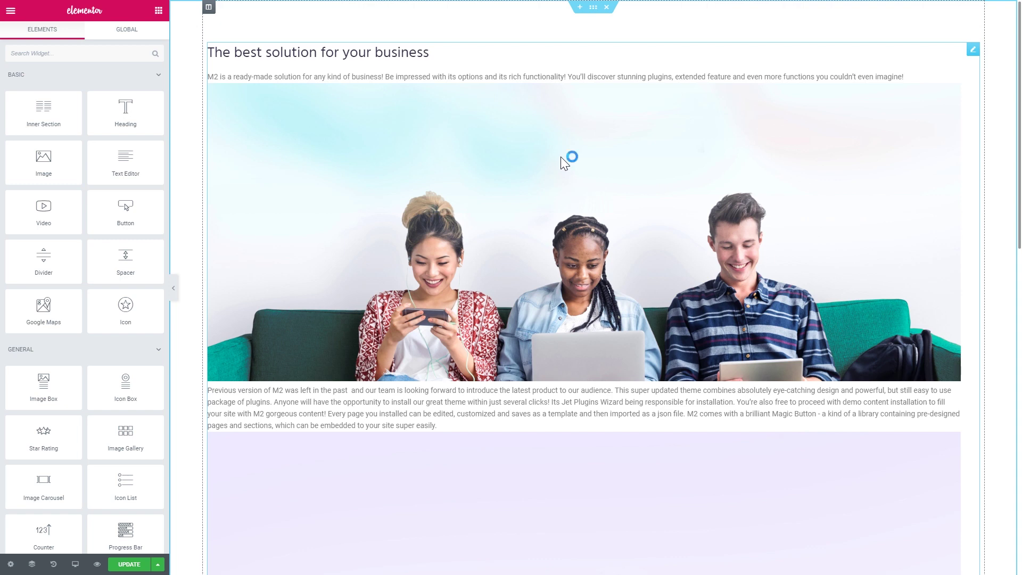
Step: Duplicate the content column and delete the widget from the copy
{"action": "right_click", "coordinate": [209, 8]}
{"action": "left_click", "coordinate": [240, 35]}
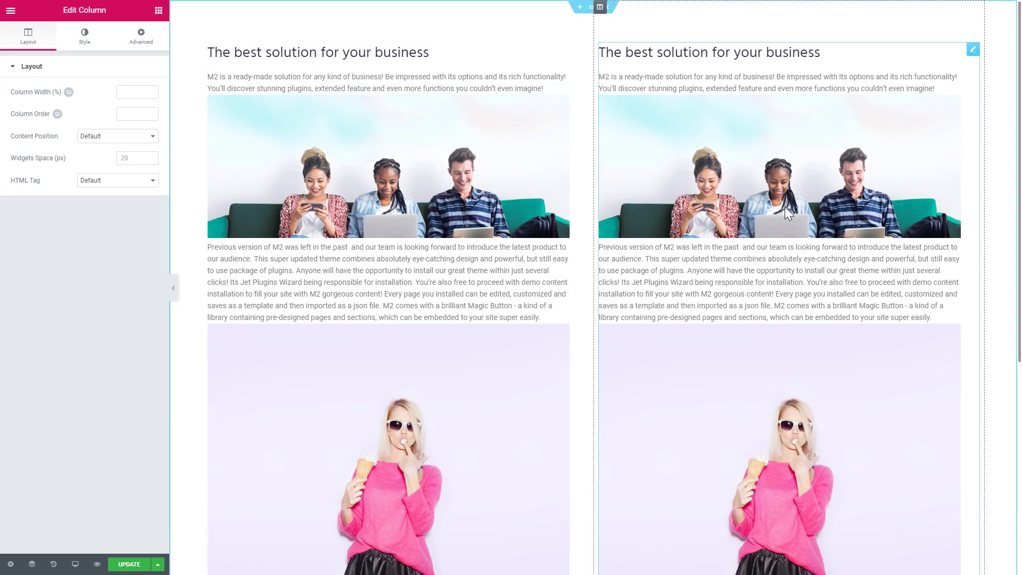
{"action": "mouse_move", "coordinate": [388, 166]}
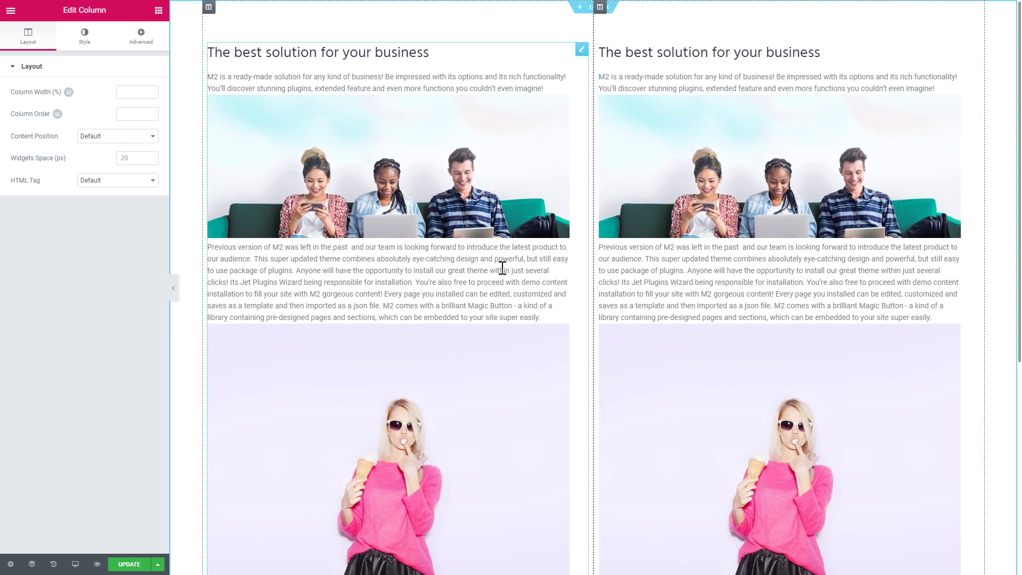
{"action": "mouse_move", "coordinate": [558, 280]}
{"action": "right_click", "coordinate": [972, 56]}
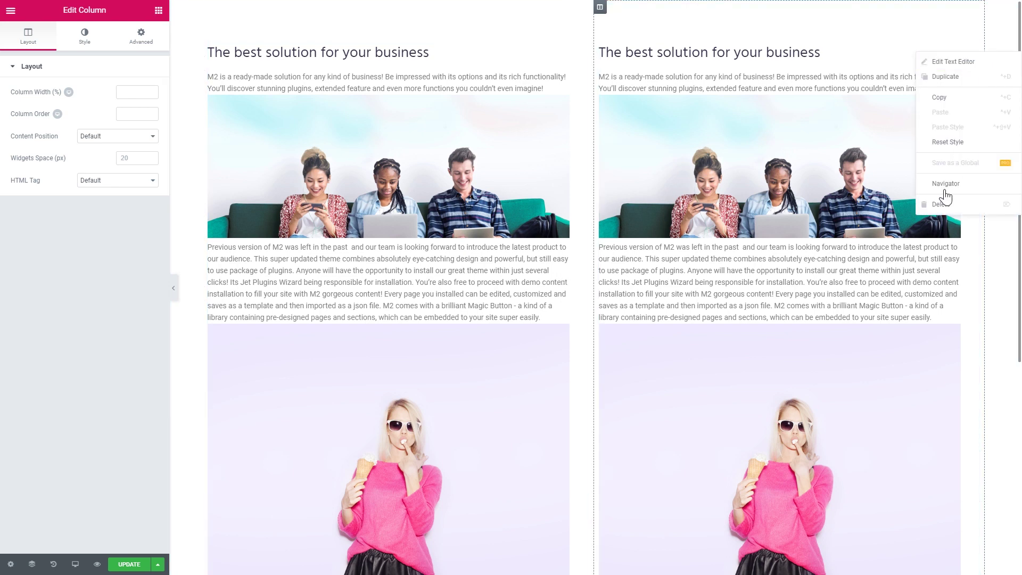
{"action": "left_click", "coordinate": [942, 208]}
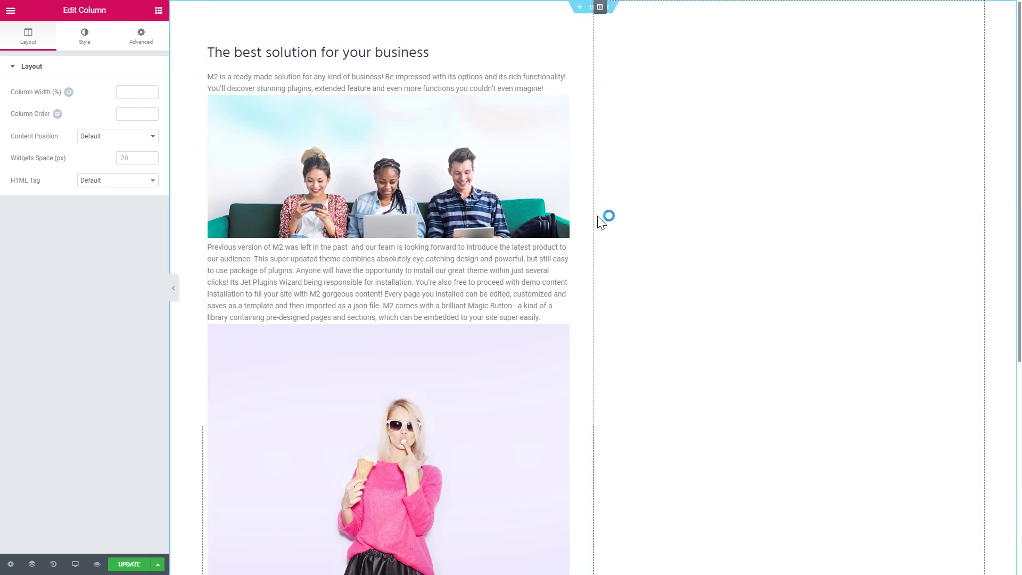
Step: Set the new right column's Column Width to 25%
{"action": "left_click", "coordinate": [151, 94]}
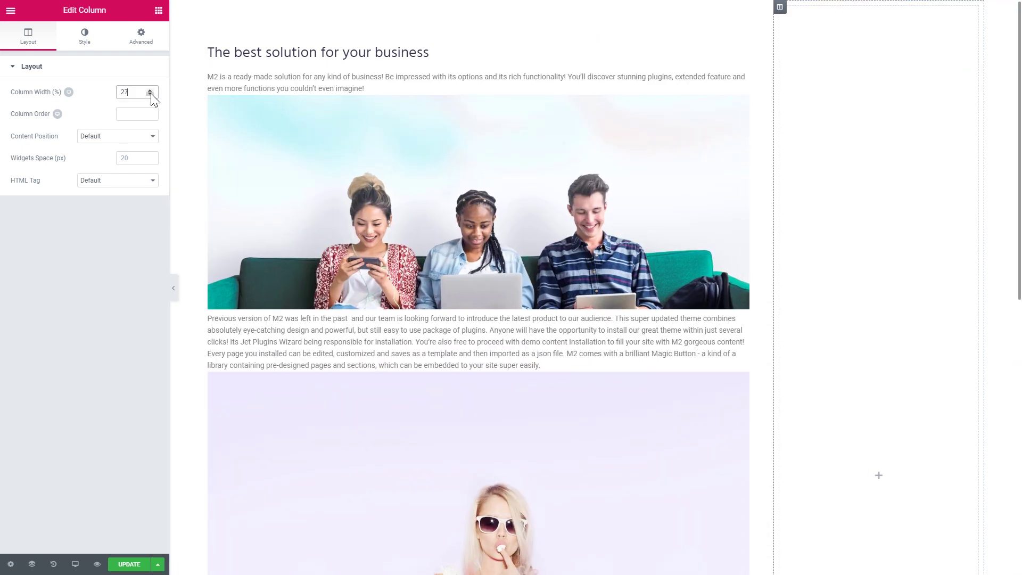
{"action": "left_click", "coordinate": [151, 94]}
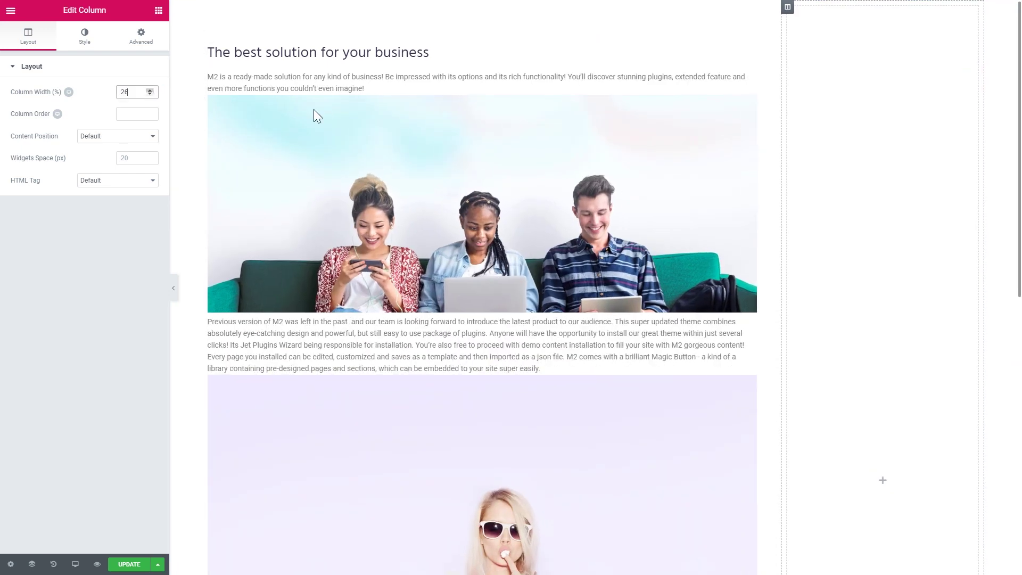
{"action": "left_click_drag", "start_coordinate": [139, 93], "coordinate": [101, 96]}
{"action": "type", "text": "25"}
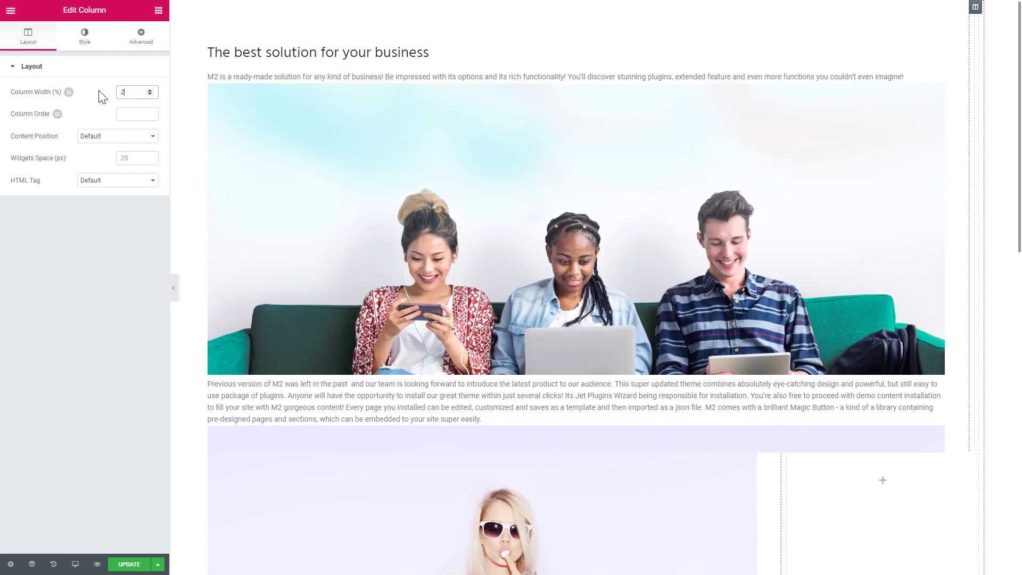
{"action": "scroll", "coordinate": [860, 315], "scroll_direction": "down", "scroll_amount": 4}
{"action": "scroll", "coordinate": [861, 316], "scroll_direction": "up", "scroll_amount": 4}
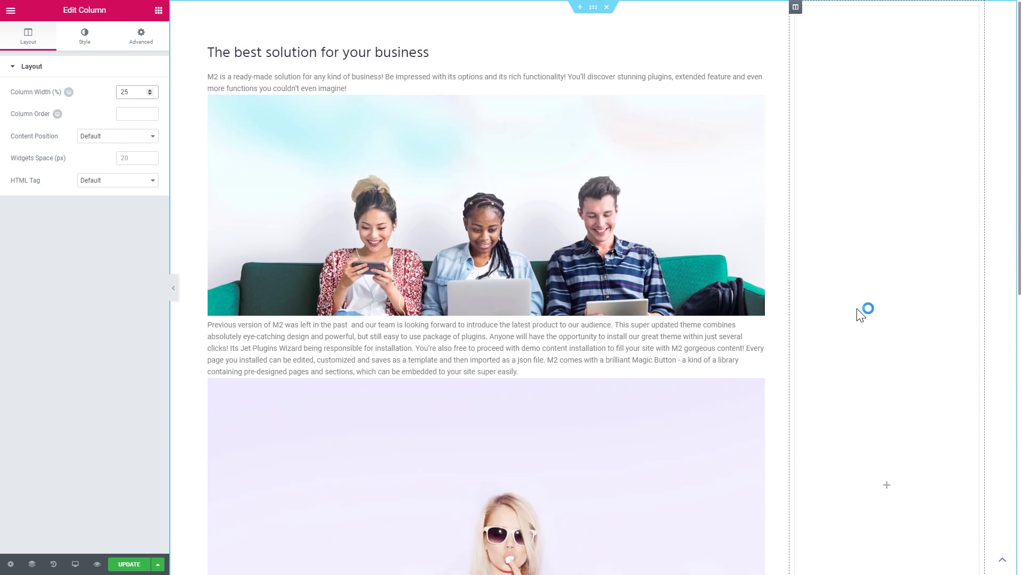
{"action": "left_click", "coordinate": [159, 10]}
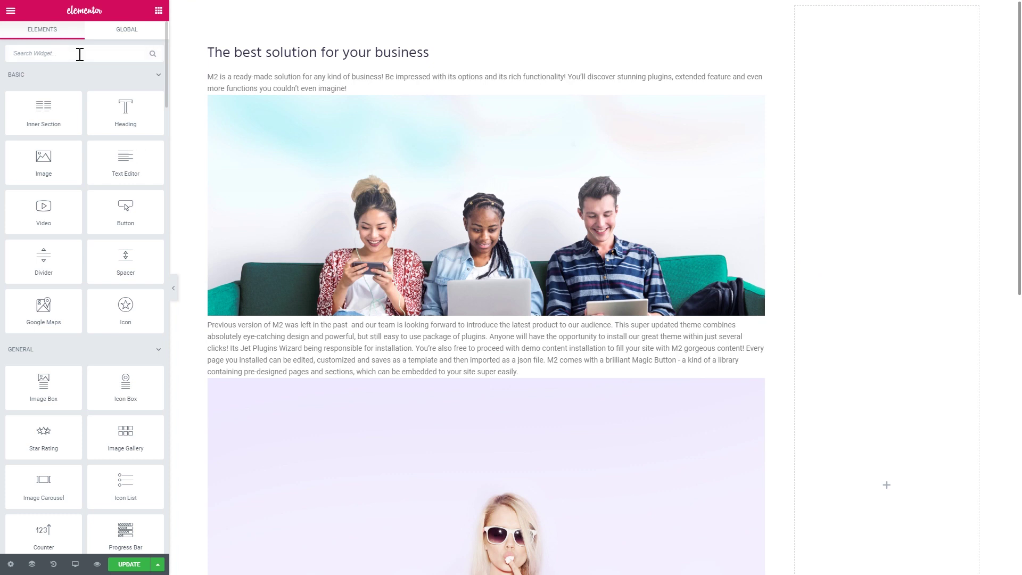
Step: Drop a Sidebar widget (search 'side') into the right column and choose the Sidebar sidebar
{"action": "type", "text": "side"}
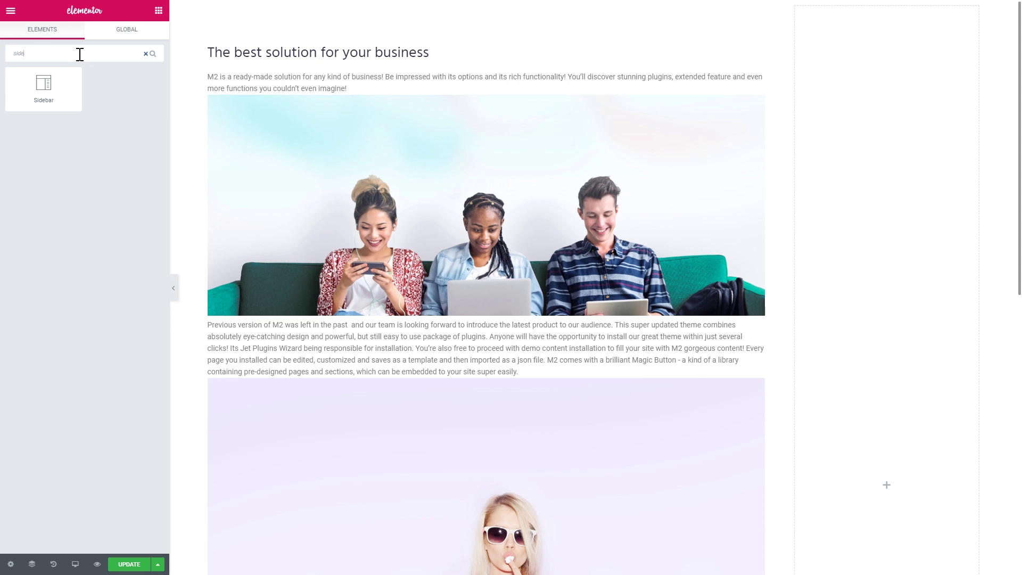
{"action": "left_click_drag", "start_coordinate": [43, 85], "coordinate": [880, 64]}
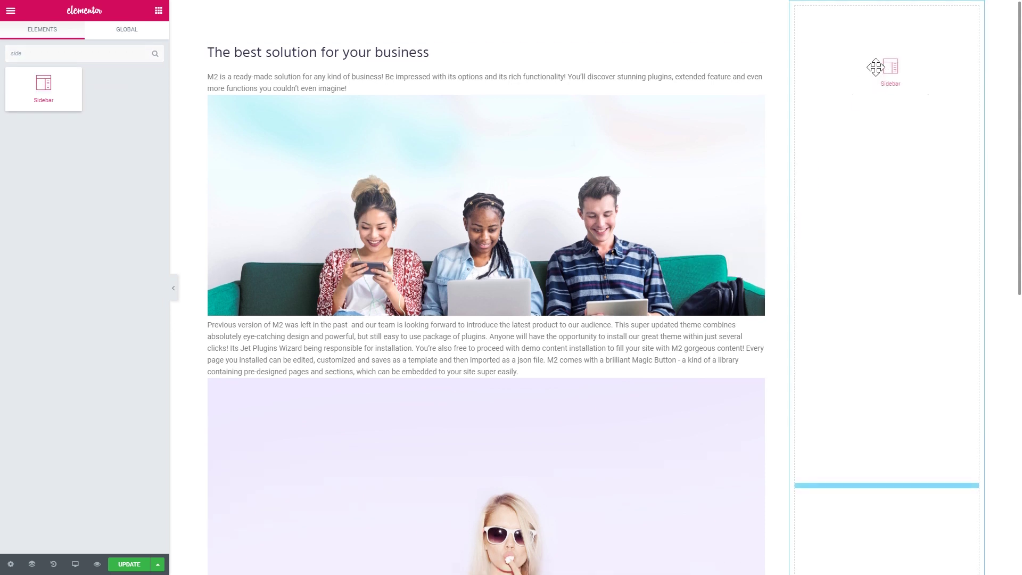
{"action": "left_click", "coordinate": [126, 93]}
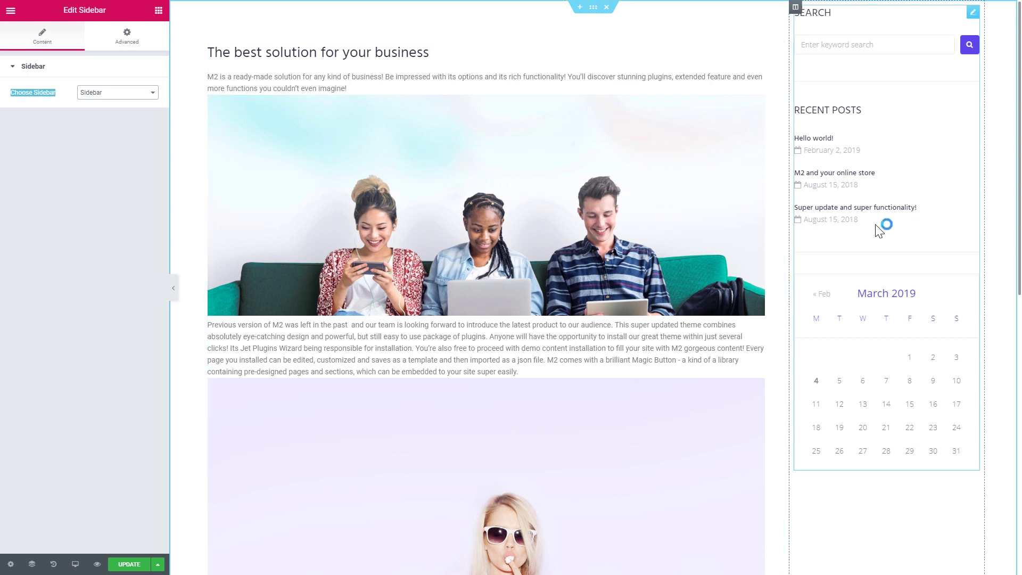
{"action": "mouse_move", "coordinate": [886, 240]}
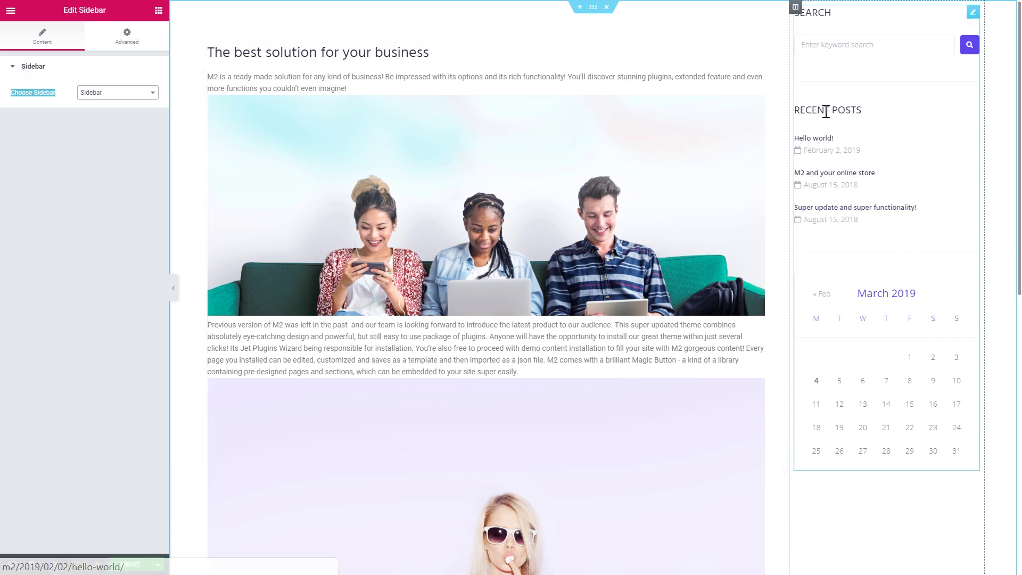
{"action": "left_click", "coordinate": [796, 11]}
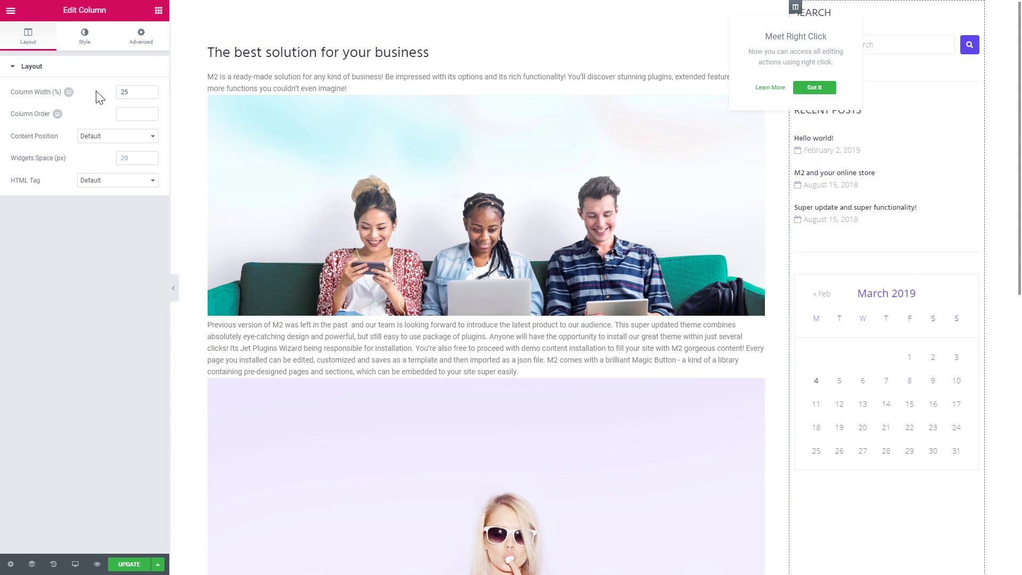
Step: Switch the column's Advanced > Jet Tricks Sticky Column toggle to Yes
{"action": "left_click", "coordinate": [85, 40]}
{"action": "left_click", "coordinate": [137, 41]}
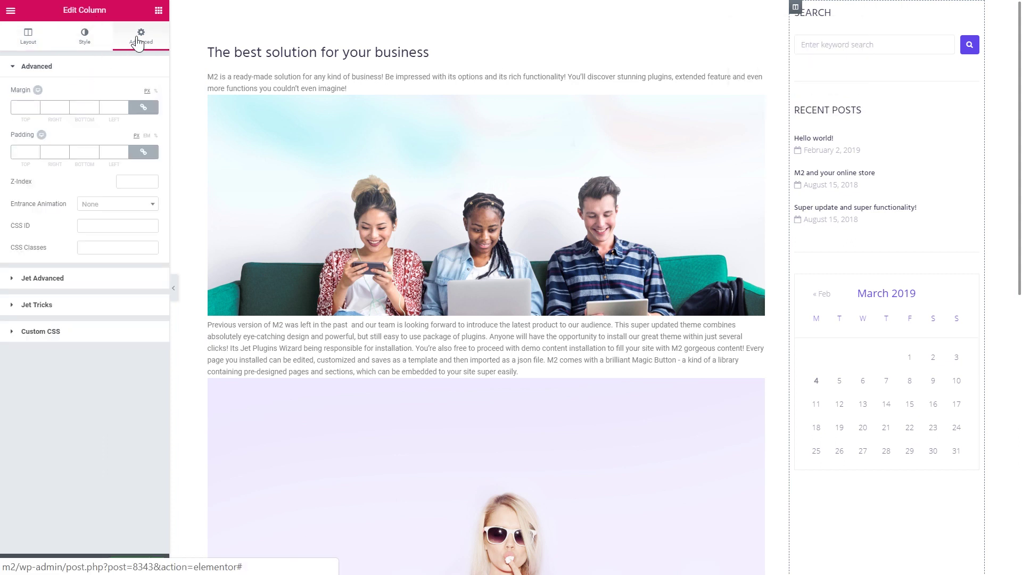
{"action": "left_click", "coordinate": [33, 306]}
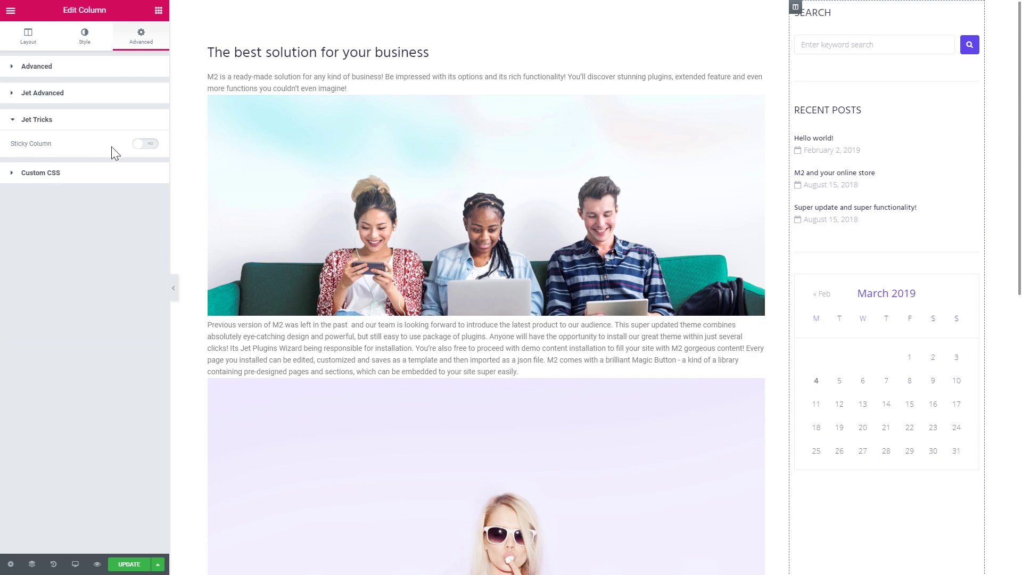
{"action": "left_click", "coordinate": [140, 147]}
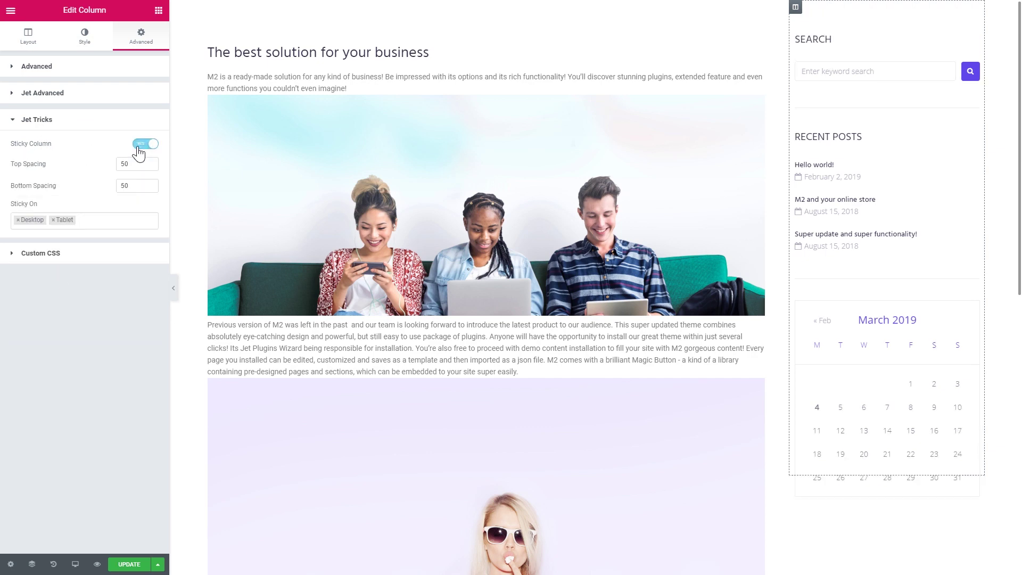
{"action": "scroll", "coordinate": [577, 190], "scroll_direction": "down", "scroll_amount": 6}
{"action": "scroll", "coordinate": [578, 194], "scroll_direction": "down", "scroll_amount": 3}
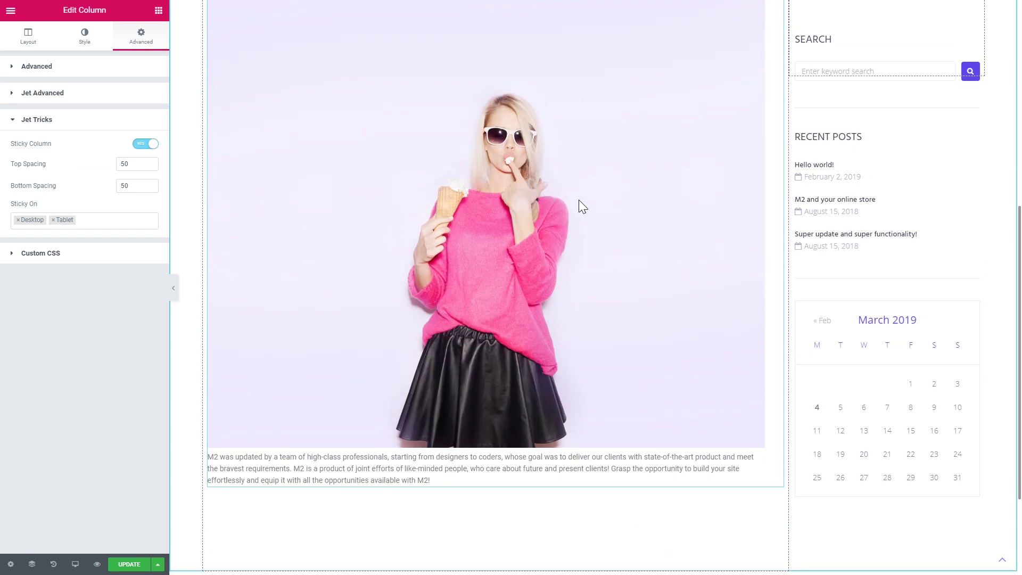
{"action": "scroll", "coordinate": [579, 200], "scroll_direction": "up", "scroll_amount": 7}
{"action": "scroll", "coordinate": [585, 200], "scroll_direction": "up", "scroll_amount": 2}
{"action": "scroll", "coordinate": [617, 208], "scroll_direction": "down", "scroll_amount": 3}
{"action": "scroll", "coordinate": [633, 216], "scroll_direction": "up", "scroll_amount": 3}
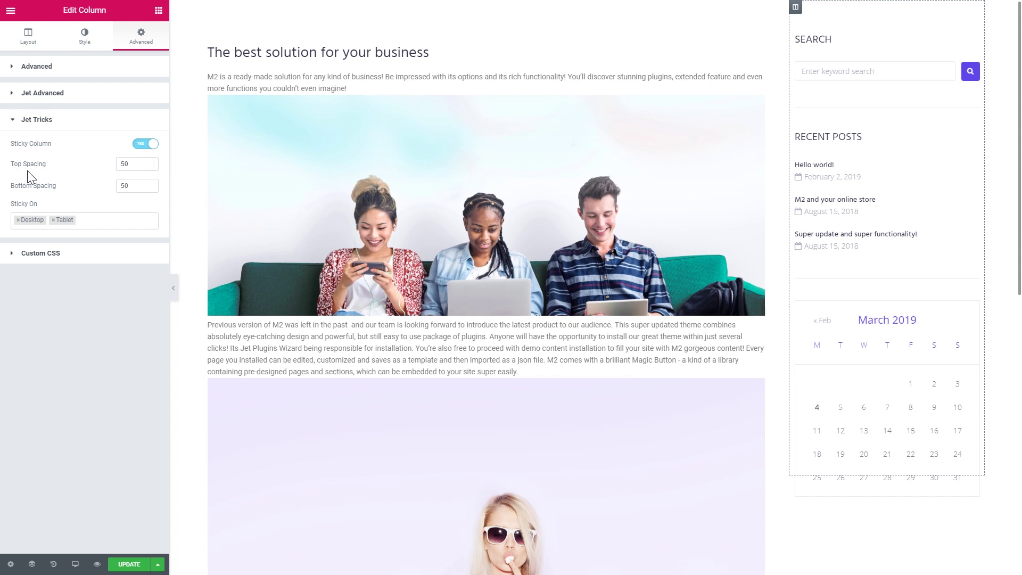
{"action": "left_click", "coordinate": [144, 164]}
Step: Change the sticky Top Spacing from 50 to 500 and scroll the canvas to test it
{"action": "type", "text": "0"}
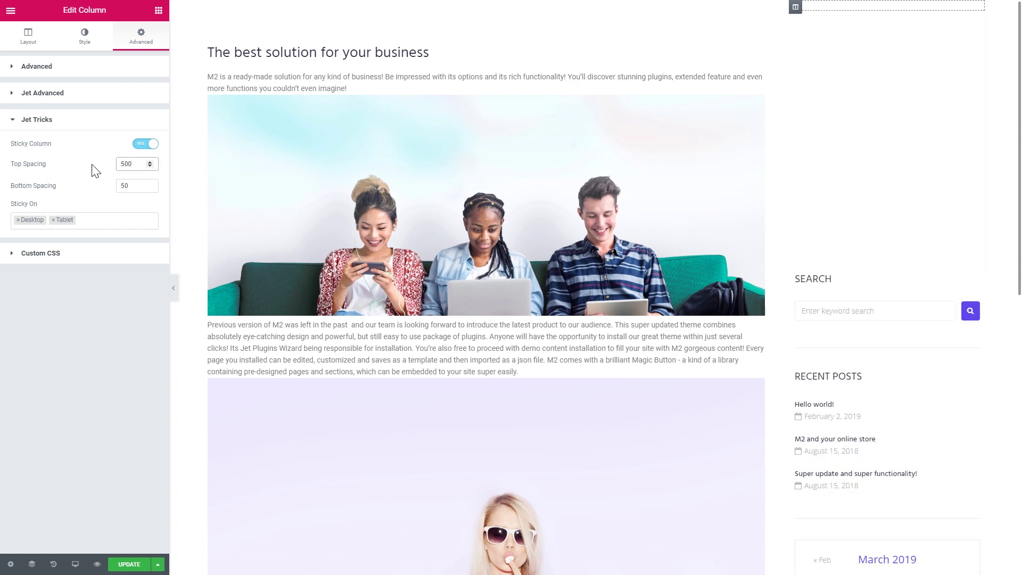
{"action": "scroll", "coordinate": [519, 243], "scroll_direction": "down", "scroll_amount": 5}
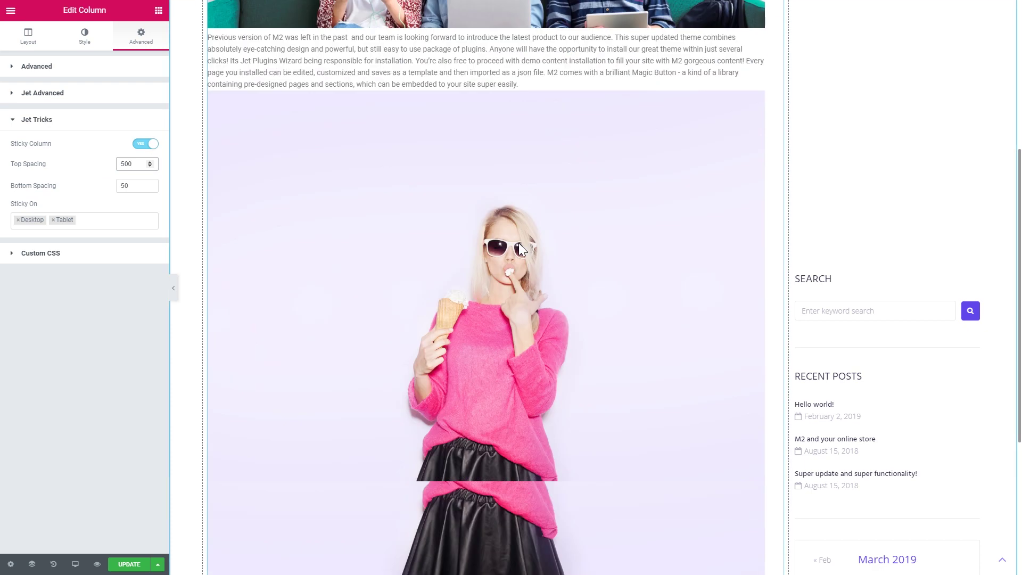
{"action": "scroll", "coordinate": [518, 243], "scroll_direction": "up", "scroll_amount": 5}
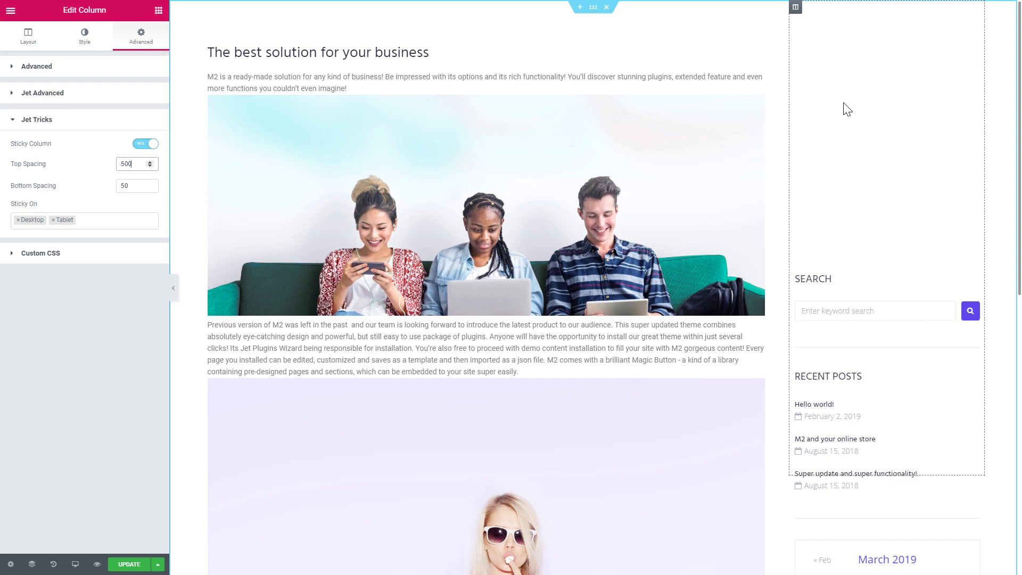
{"action": "scroll", "coordinate": [901, 148], "scroll_direction": "down", "scroll_amount": 4}
{"action": "scroll", "coordinate": [902, 149], "scroll_direction": "up", "scroll_amount": 4}
{"action": "scroll", "coordinate": [899, 159], "scroll_direction": "down", "scroll_amount": 2}
{"action": "scroll", "coordinate": [889, 162], "scroll_direction": "up", "scroll_amount": 2}
Step: Return the sticky Top Spacing from 500 to 50 and check the preview
{"action": "left_click", "coordinate": [137, 164]}
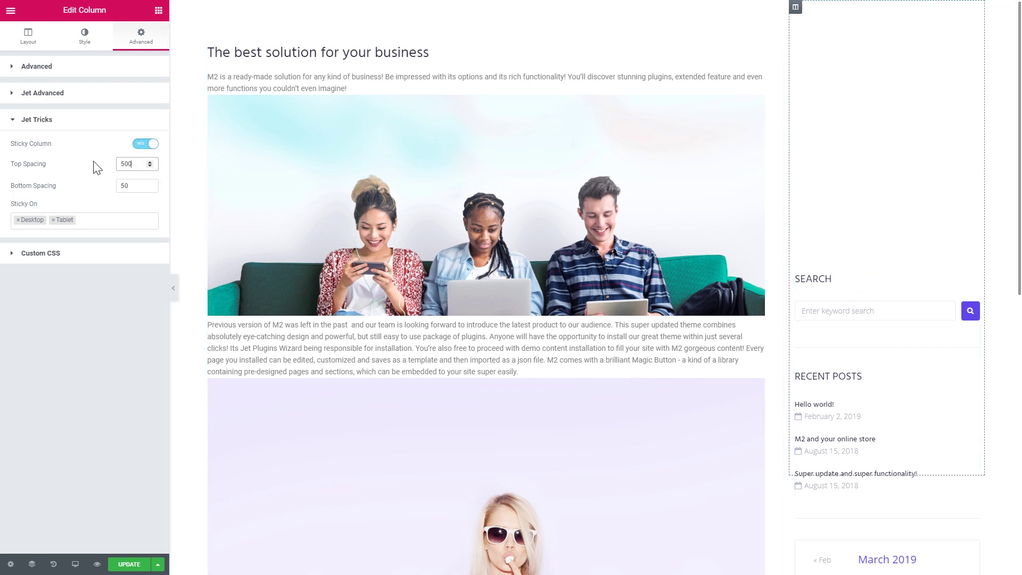
{"action": "key", "text": "BackSpace"}
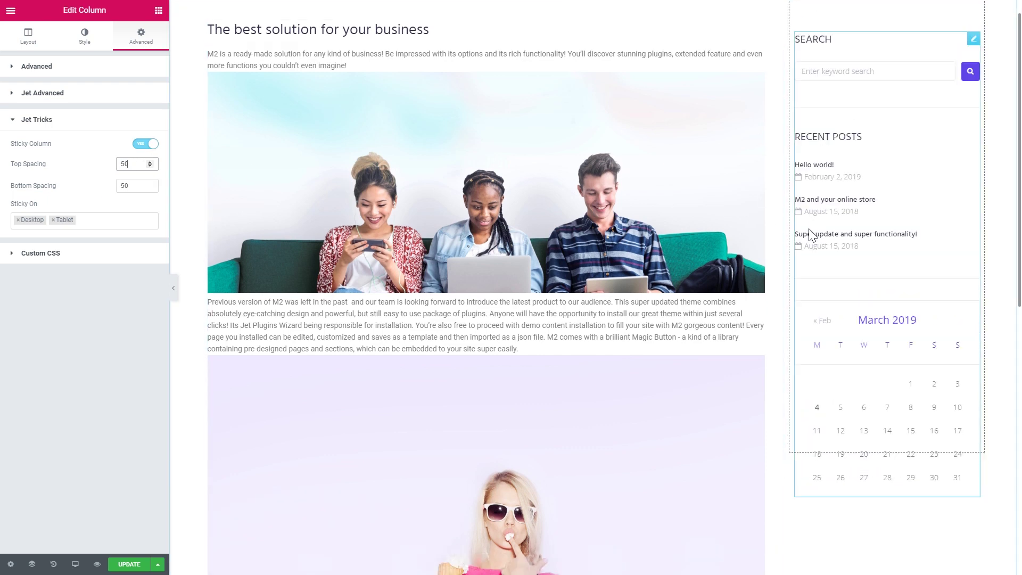
{"action": "scroll", "coordinate": [803, 234], "scroll_direction": "down", "scroll_amount": 10}
{"action": "left_click", "coordinate": [80, 198]}
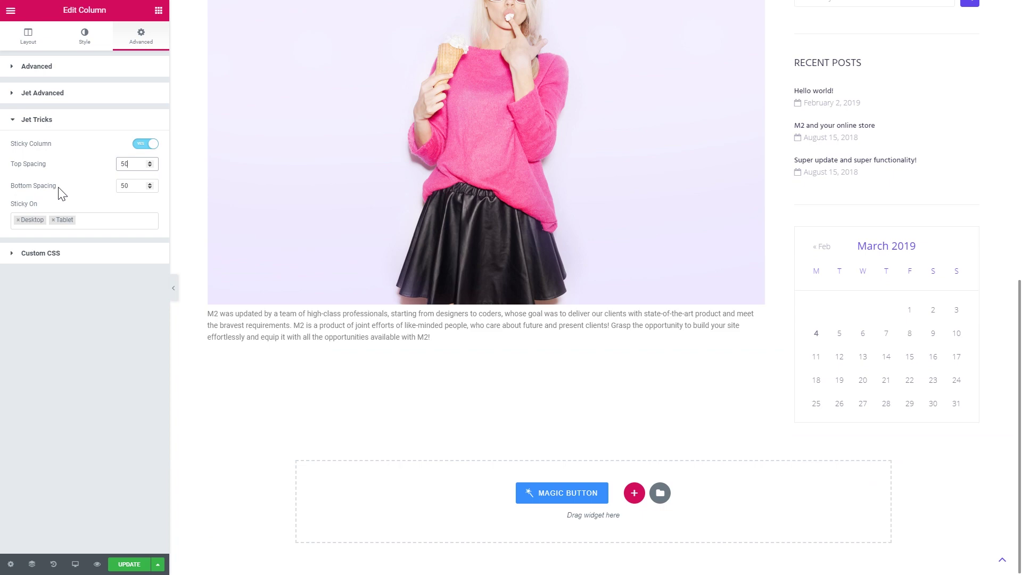
{"action": "scroll", "coordinate": [604, 438], "scroll_direction": "up", "scroll_amount": 10}
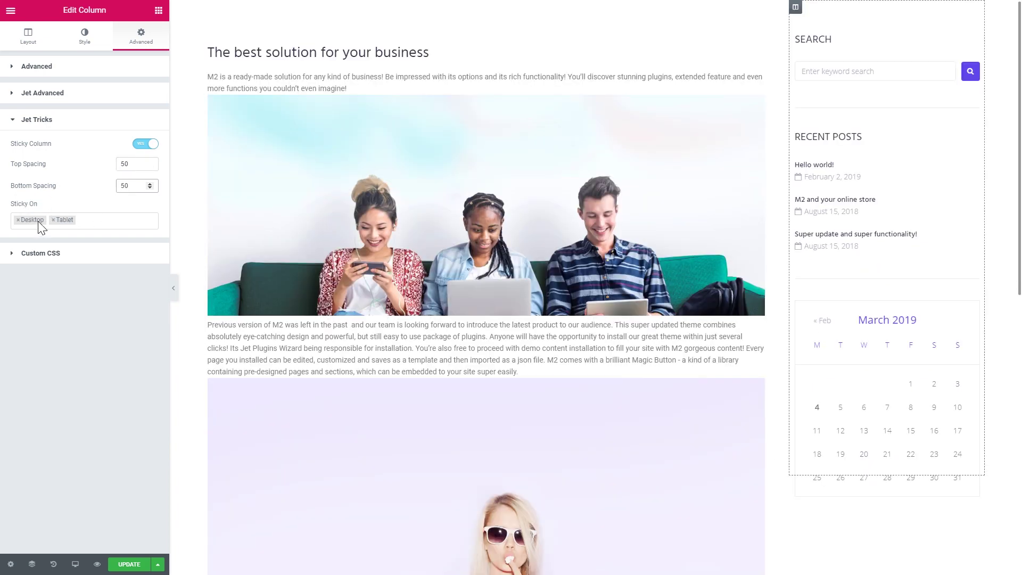
{"action": "scroll", "coordinate": [522, 245], "scroll_direction": "down", "scroll_amount": 3}
{"action": "scroll", "coordinate": [522, 244], "scroll_direction": "up", "scroll_amount": 3}
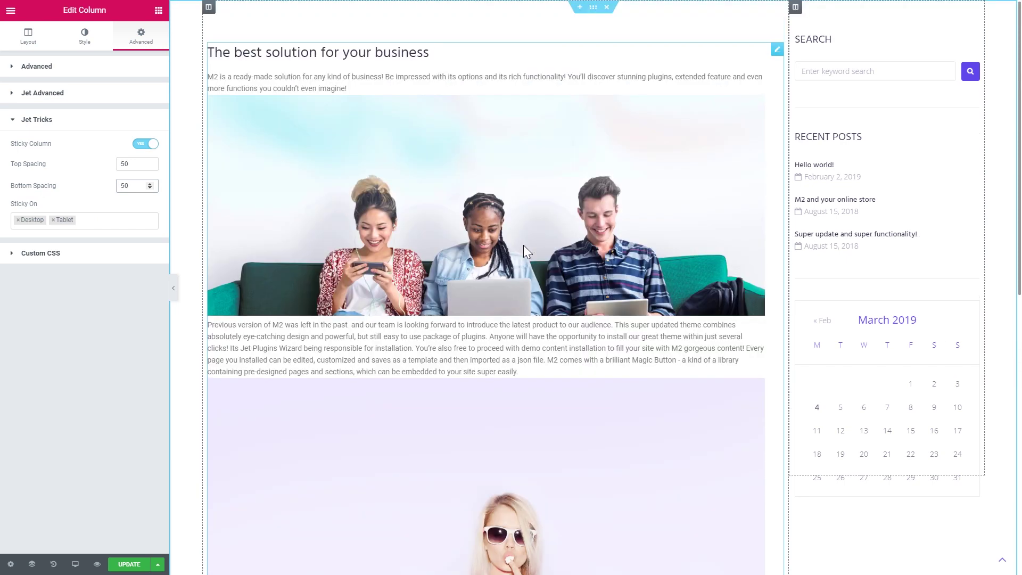
Step: Review the Sticky On device list, leaving it at desktop and tablet
{"action": "left_click", "coordinate": [123, 224]}
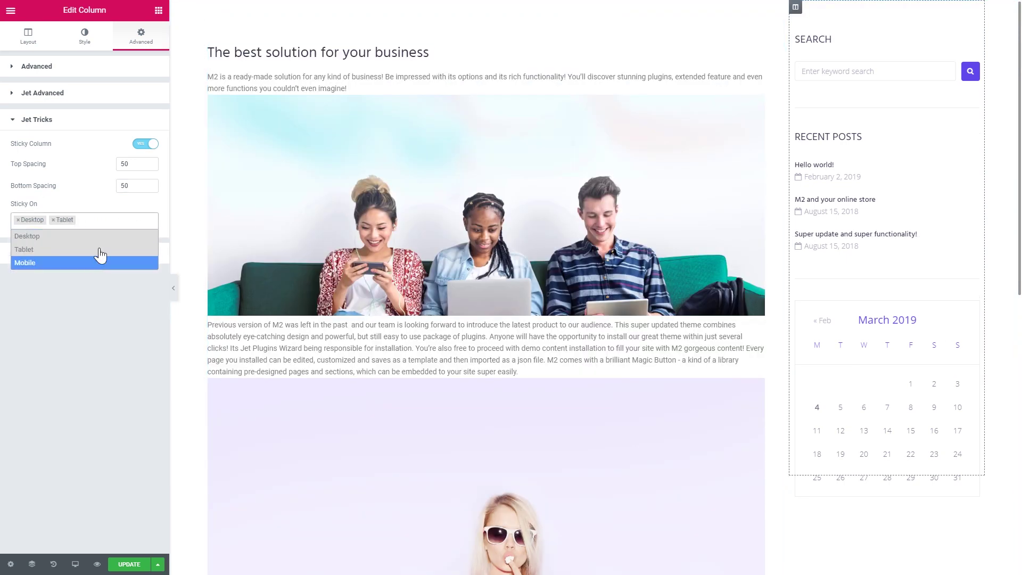
{"action": "left_click", "coordinate": [72, 289]}
{"action": "scroll", "coordinate": [692, 298], "scroll_direction": "down", "scroll_amount": 10}
Step: Scroll back up the Elementor preview
{"action": "scroll", "coordinate": [710, 300], "scroll_direction": "up", "scroll_amount": 7}
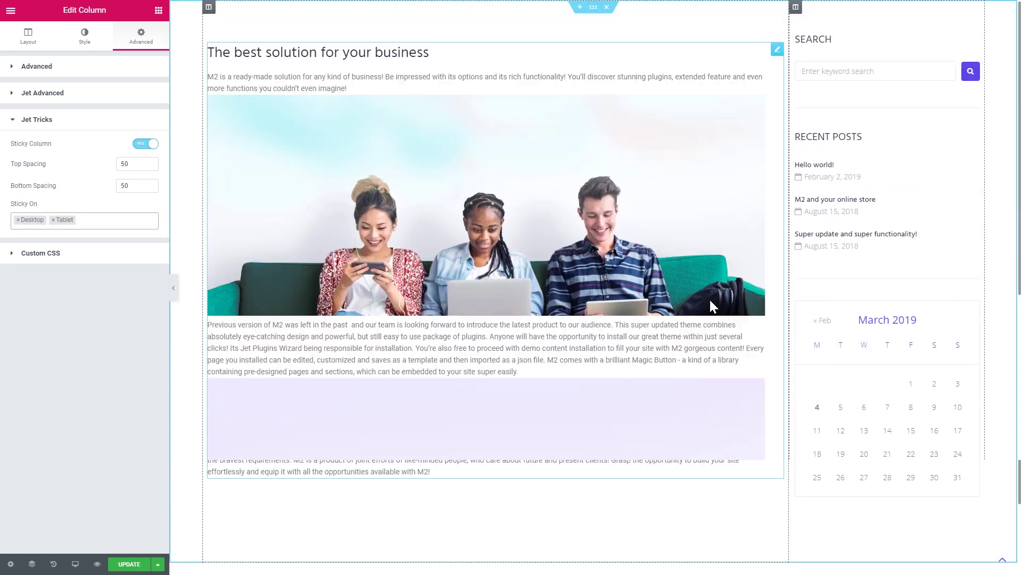